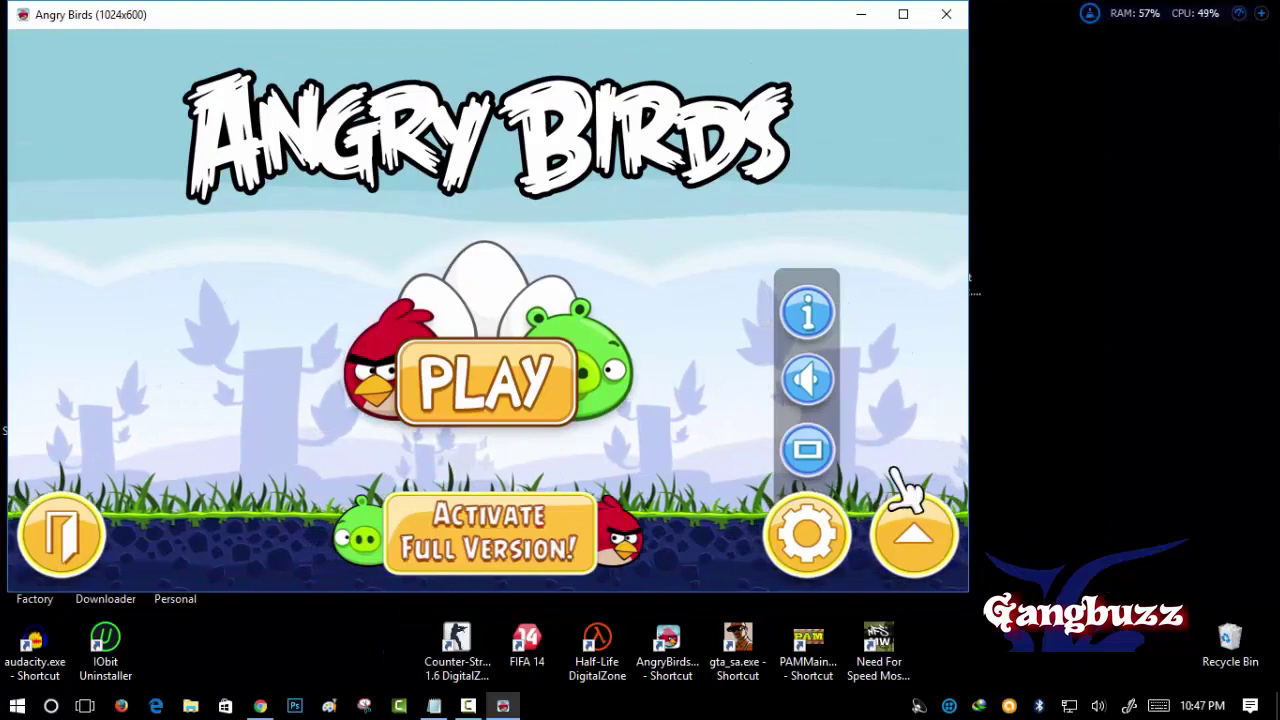
# Quit the Angry Birds game and accept the exit confirmation
pyautogui.click(62, 534)
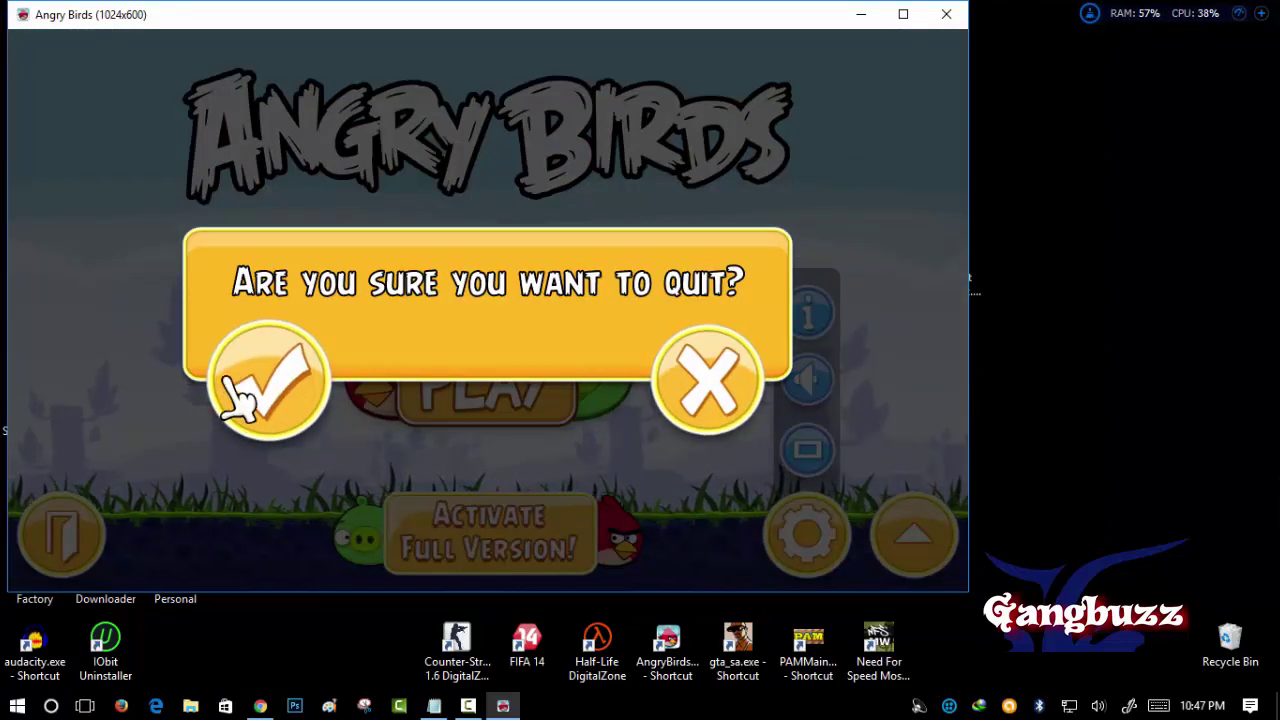
pyautogui.click(268, 380)
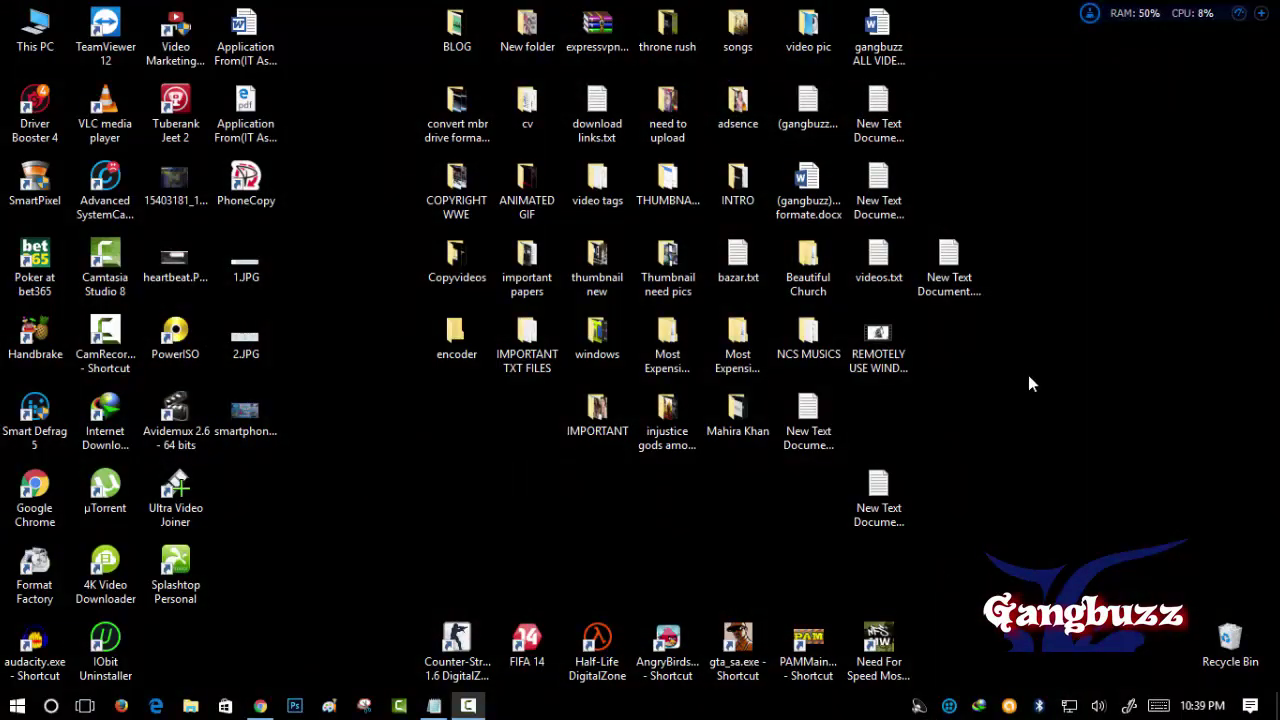
# Move the lowest New Text Document on the desktop up one row, beside the other text document, and refresh the desktop
pyautogui.rightClick(1028, 375)
pyautogui.click(1070, 423)
pyautogui.moveTo(880, 495); pyautogui.dragTo(880, 430)
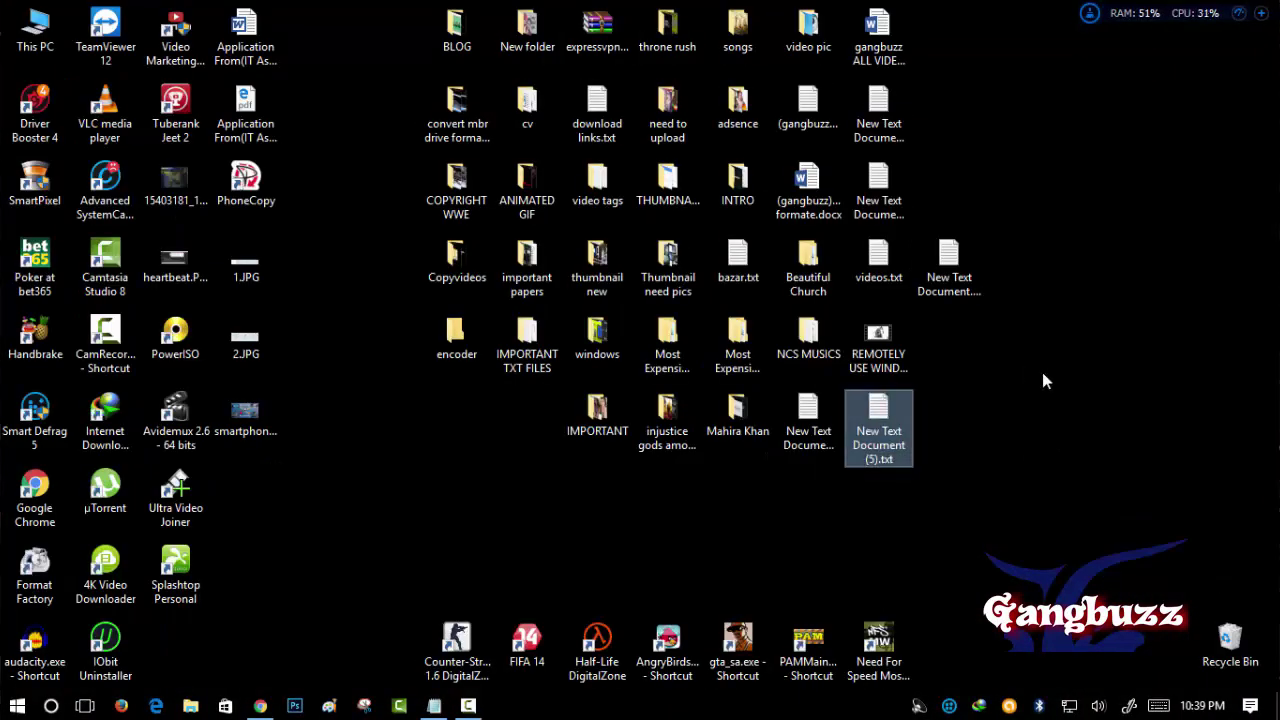
pyautogui.click(1043, 375)
pyautogui.rightClick(343, 395)
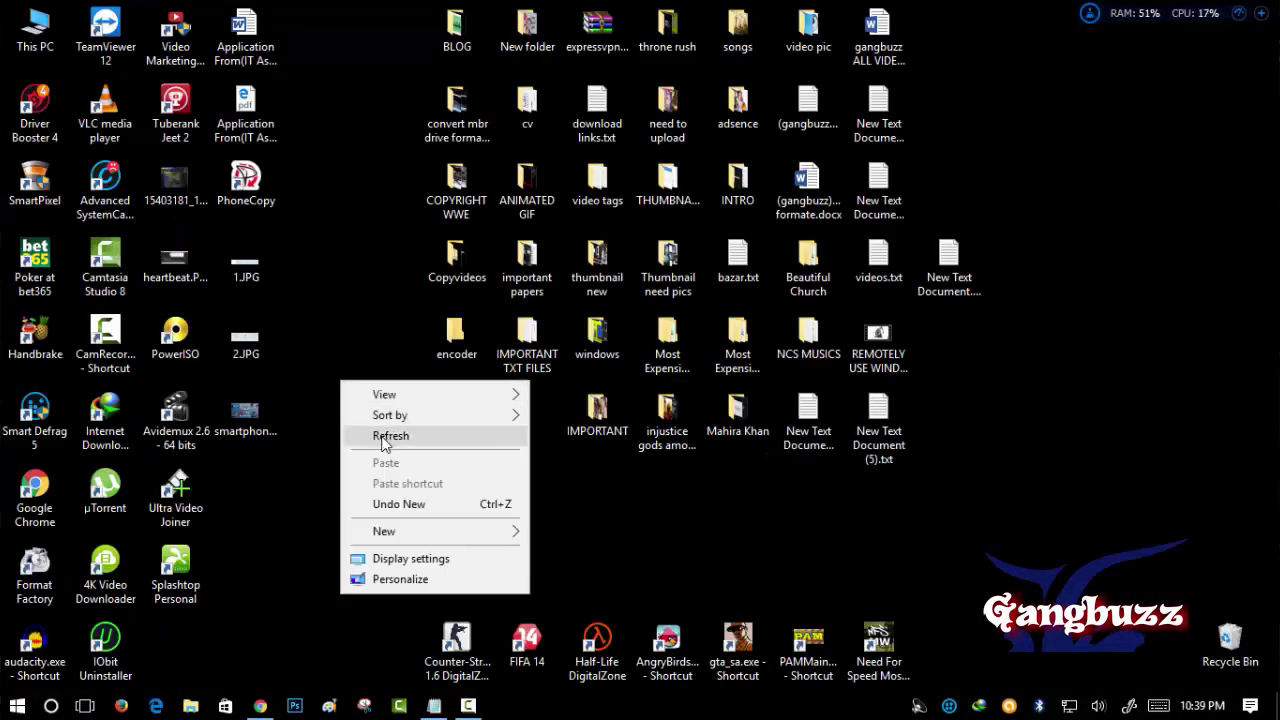
pyautogui.click(385, 434)
# Open the file location of the Need For Speed Most Wanted desktop shortcut and maximize the folder window
pyautogui.rightClick(880, 648)
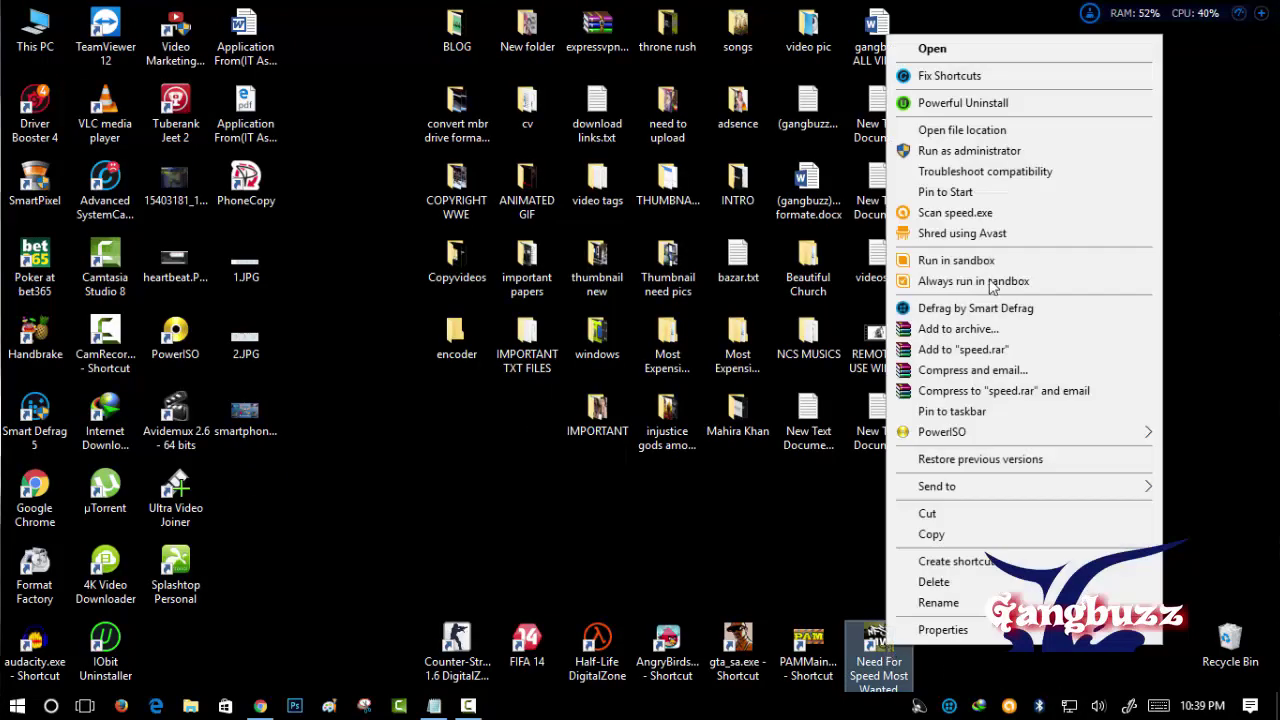
pyautogui.click(962, 130)
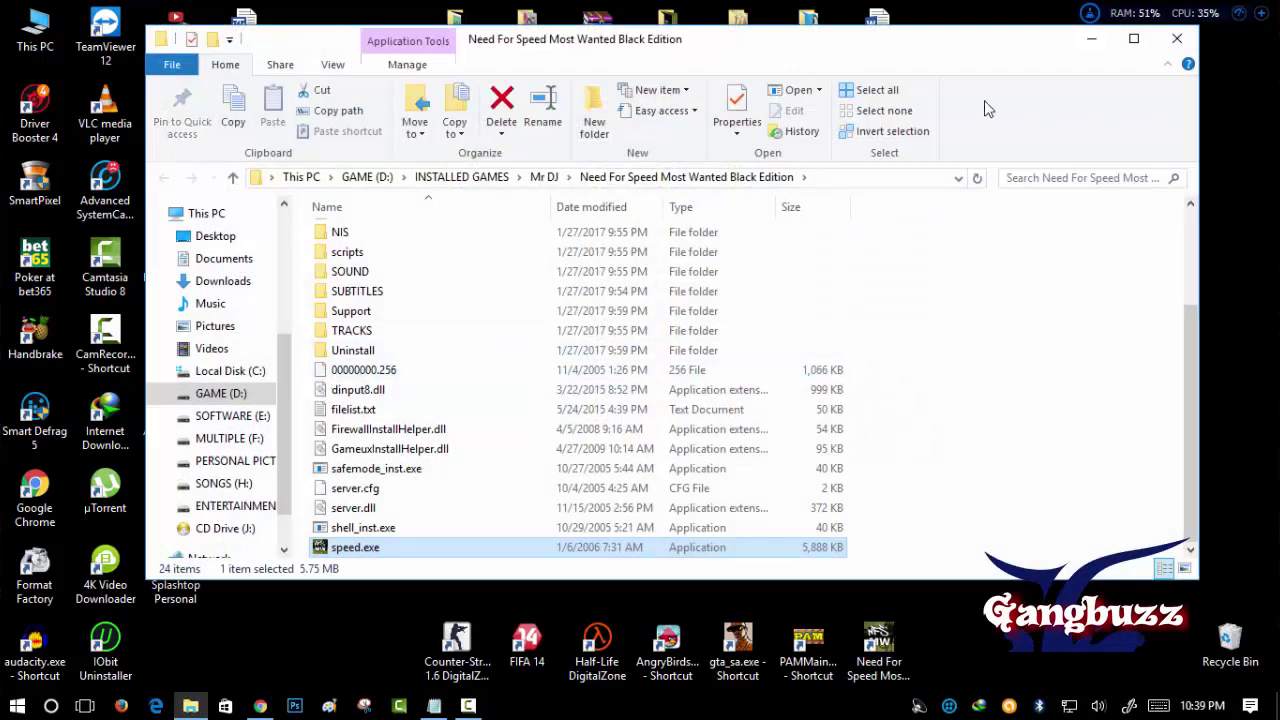
pyautogui.click(1131, 40)
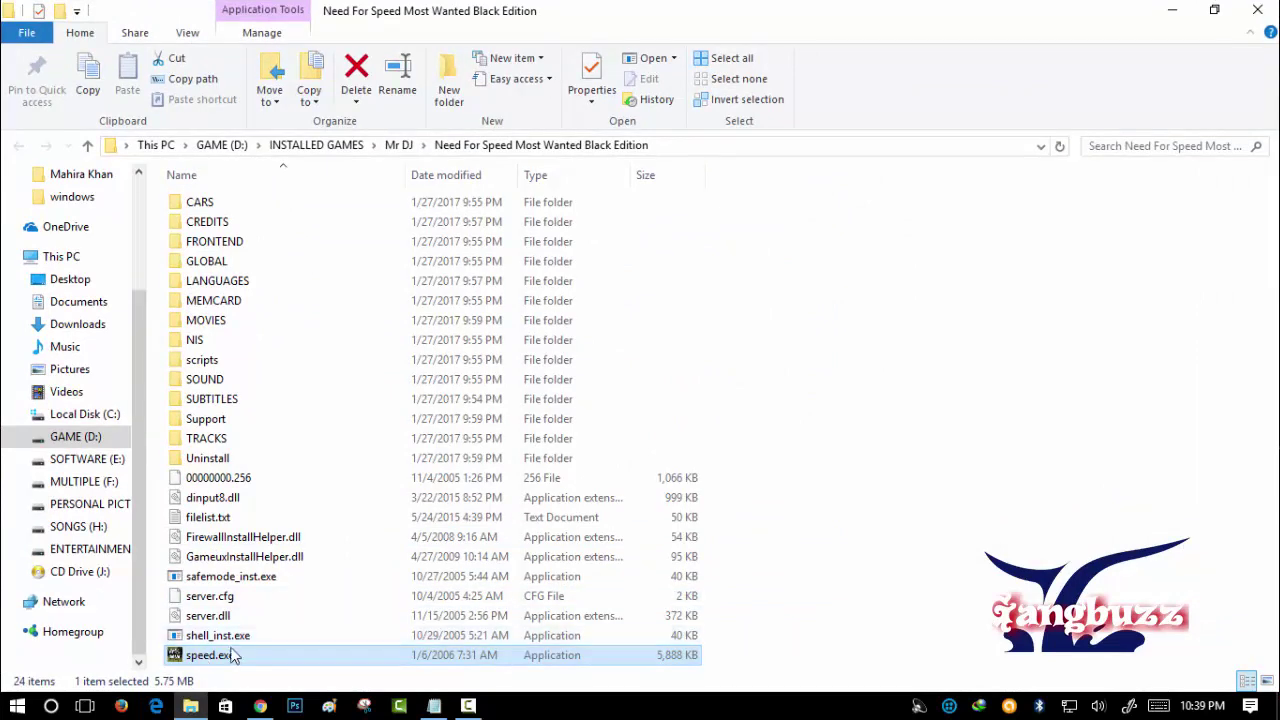
# Send speed.exe to the desktop as a shortcut
pyautogui.rightClick(285, 654)
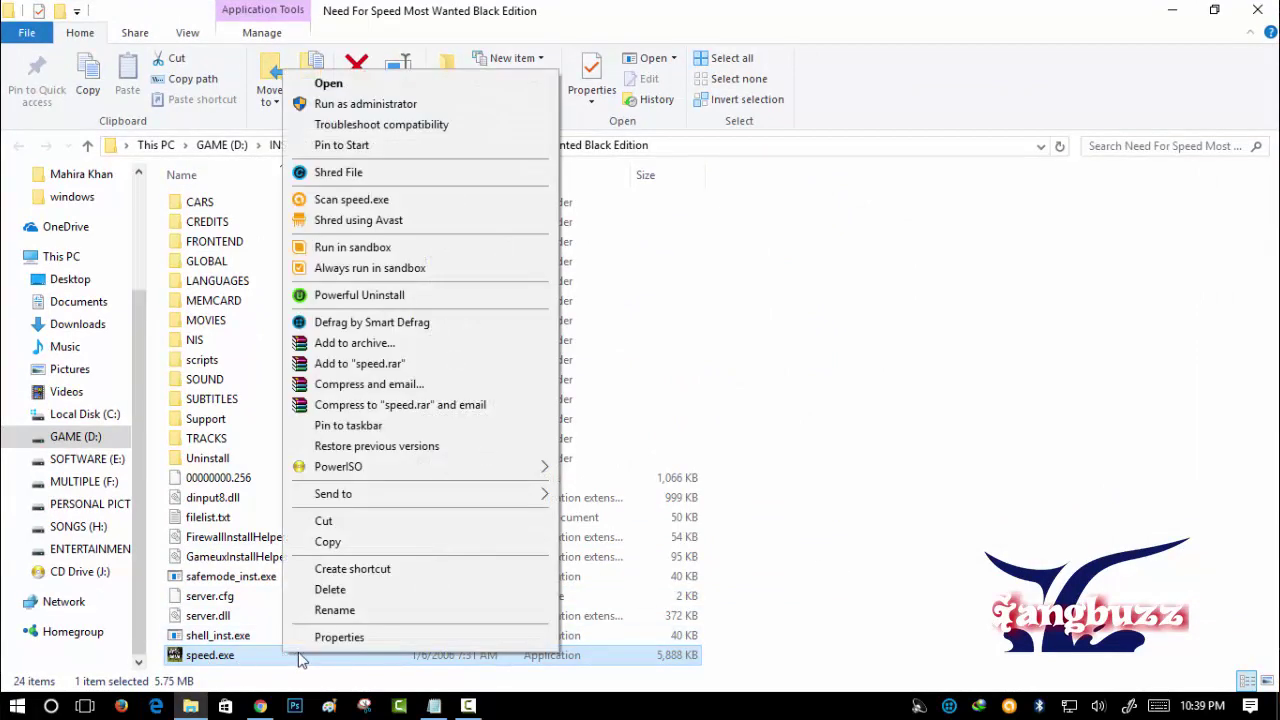
pyautogui.moveTo(411, 490)
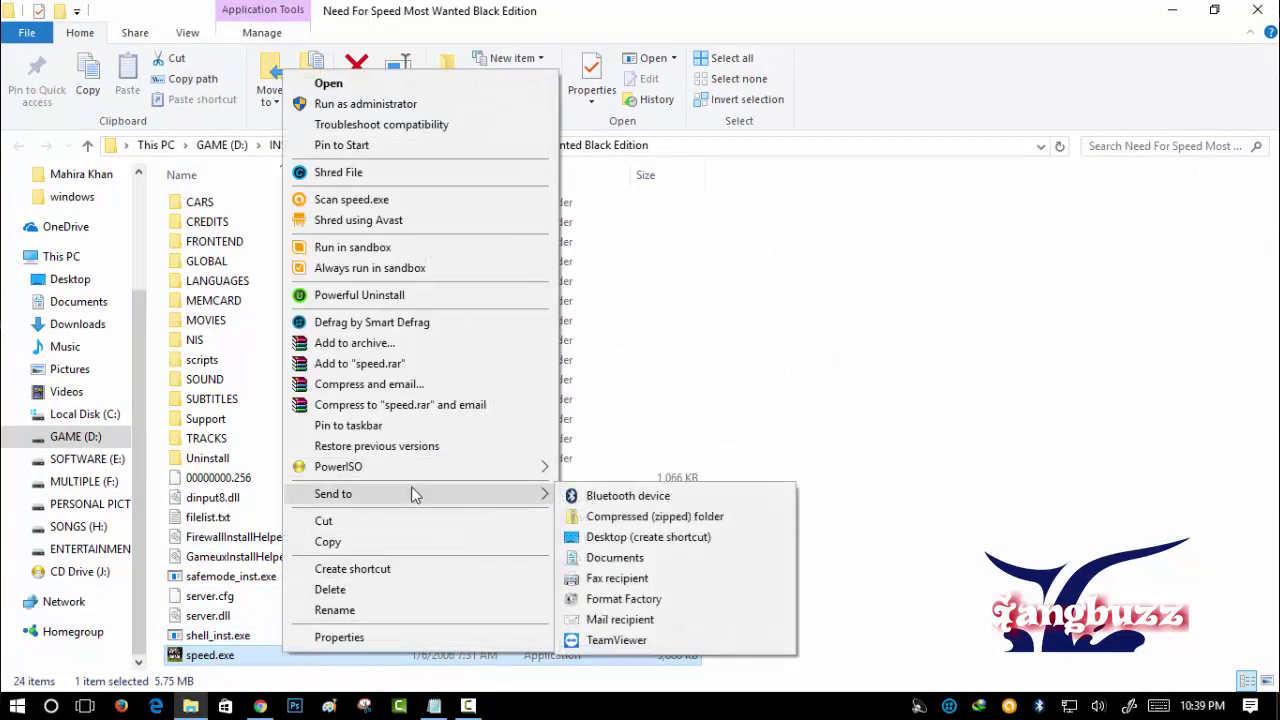
pyautogui.click(617, 543)
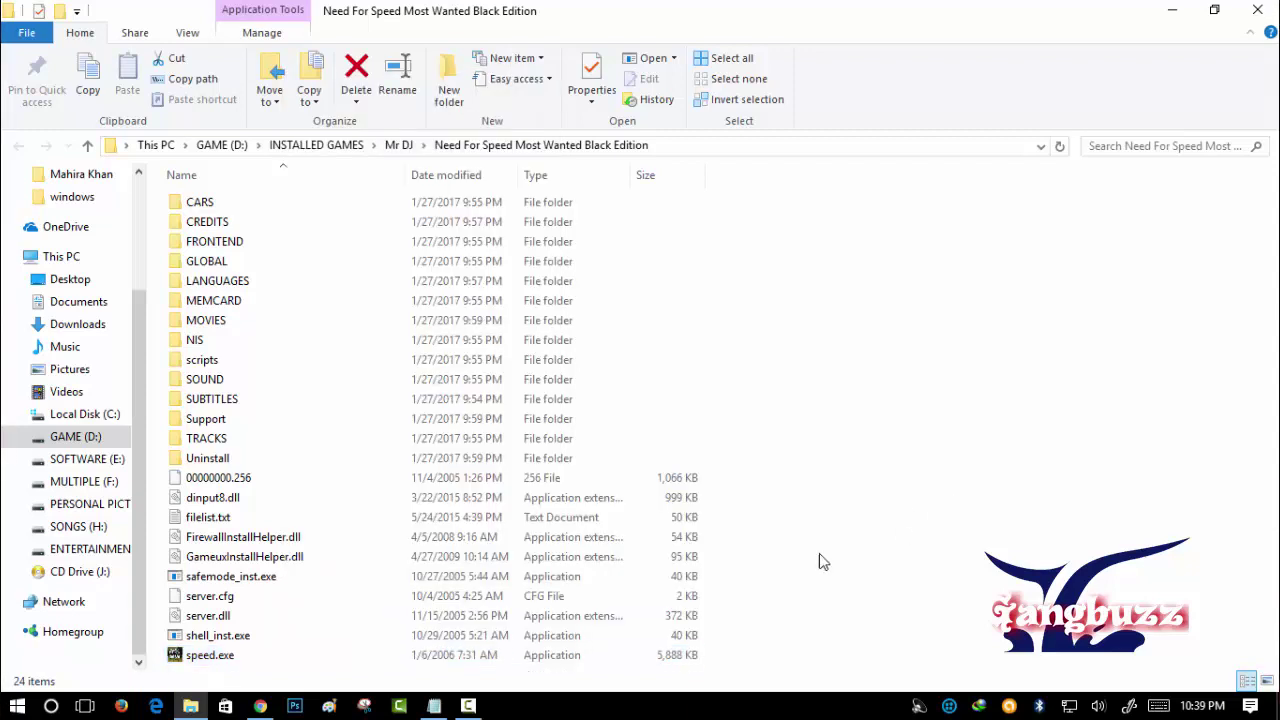
pyautogui.rightClick(250, 666)
pyautogui.click(224, 667)
pyautogui.rightClick(224, 662)
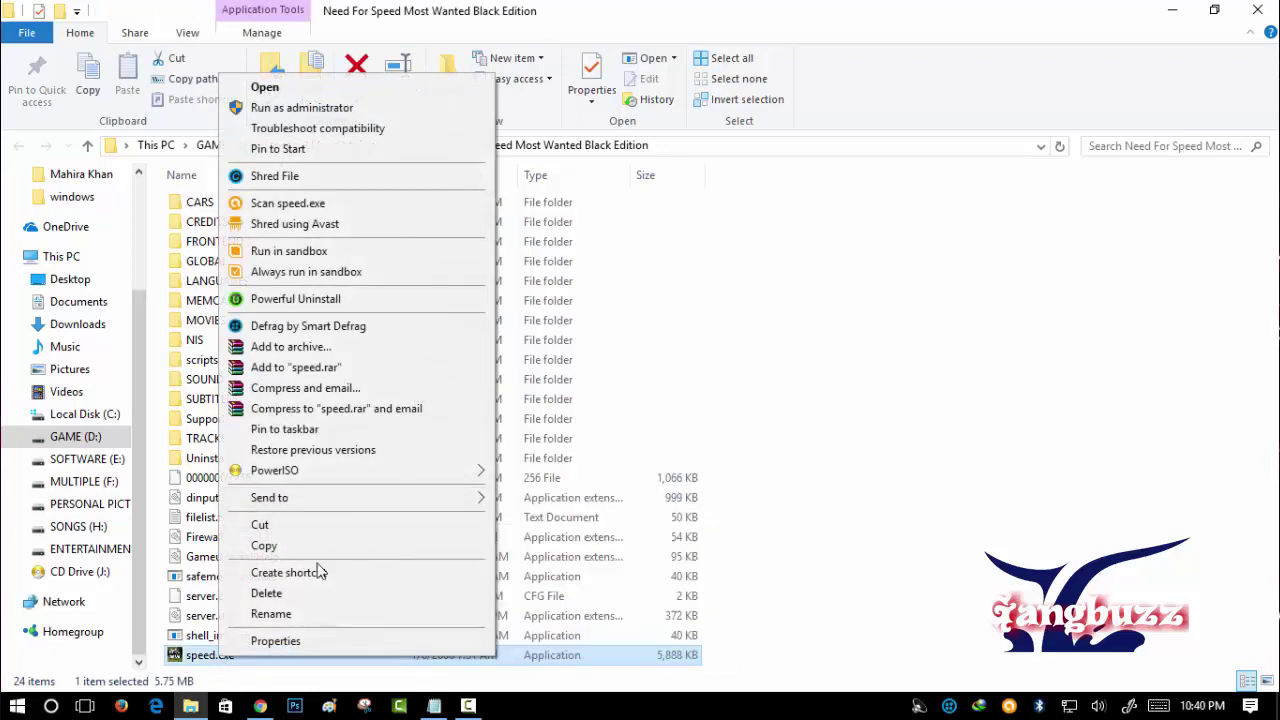
pyautogui.click(880, 549)
# Create a shortcut to speed.exe inside the game folder
pyautogui.rightClick(219, 662)
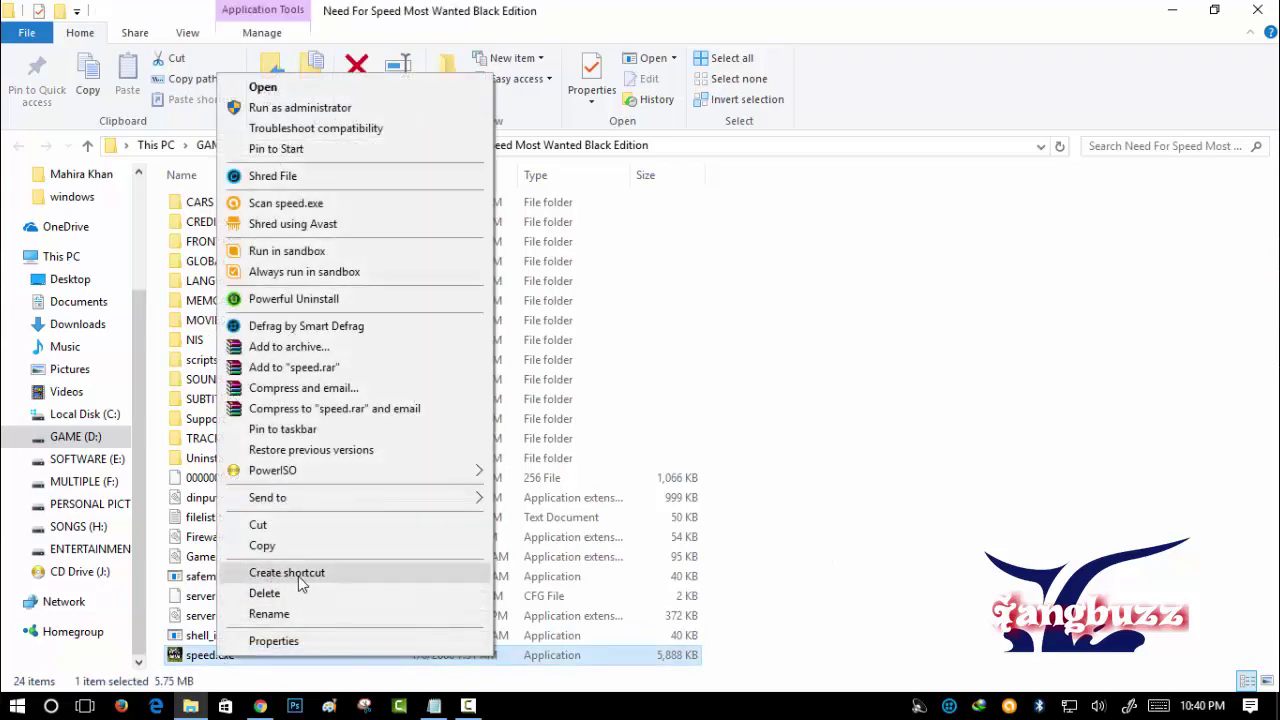
pyautogui.click(298, 576)
# Append the -w parameter to the target of the speed.exe shortcut in its properties and save the change
pyautogui.click(300, 662)
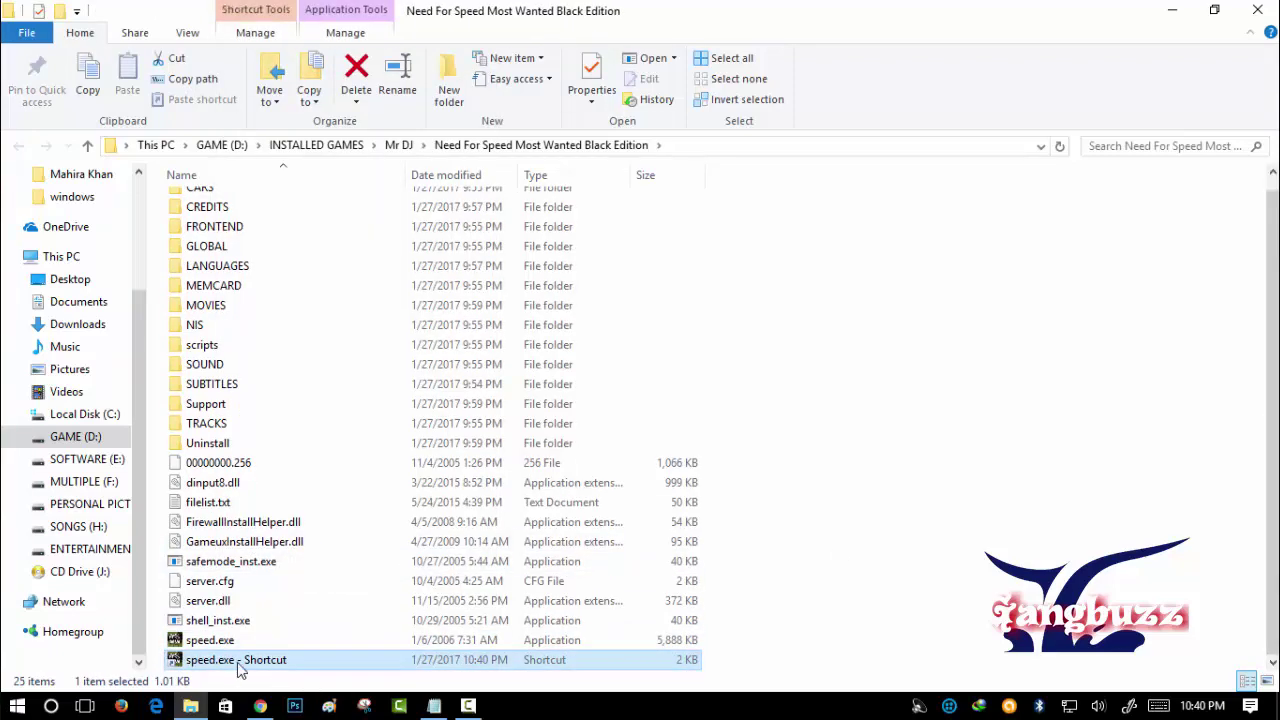
pyautogui.rightClick(300, 662)
pyautogui.click(311, 646)
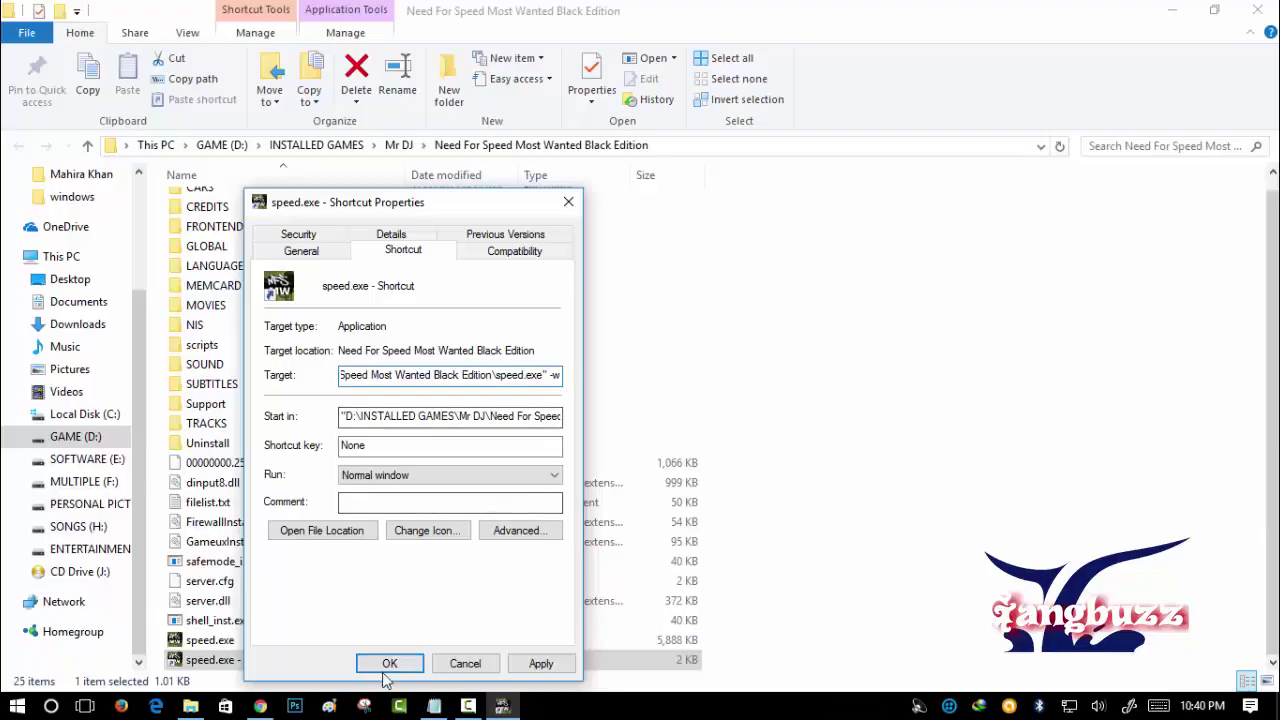
pyautogui.click(389, 664)
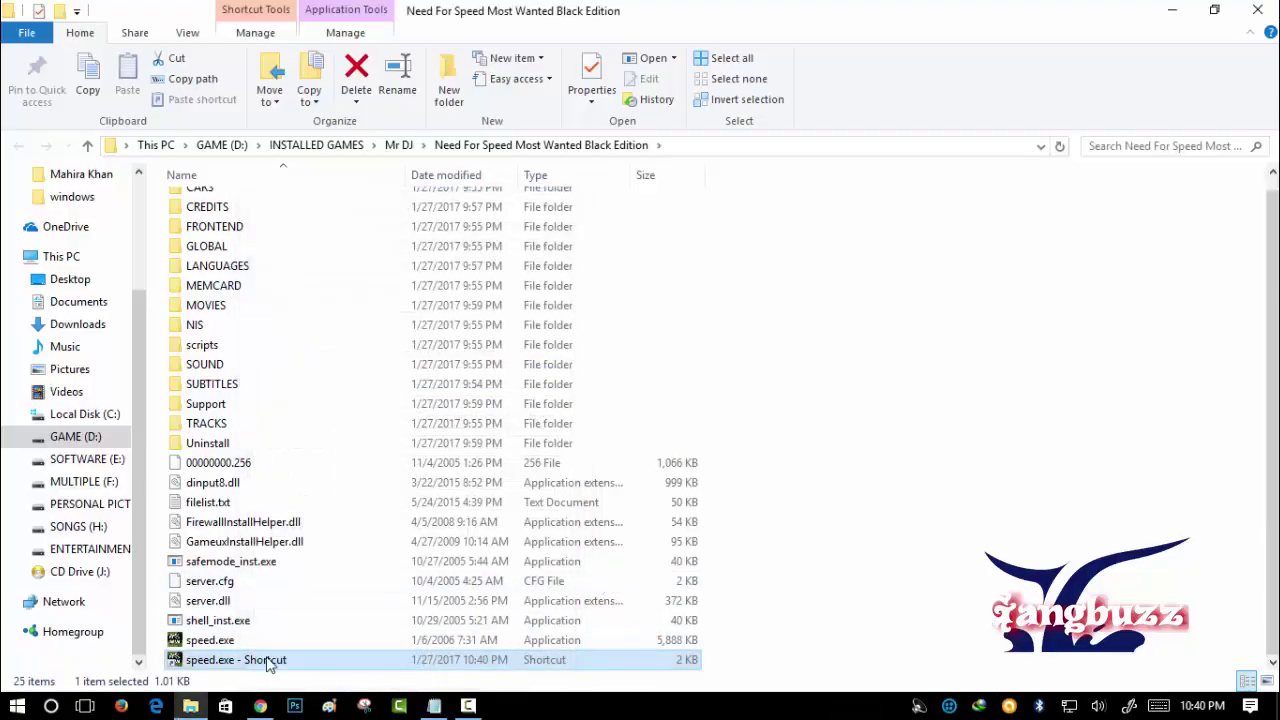
# Replace the -w parameter in the speed.exe shortcut's target with -window and save the properties
pyautogui.rightClick(265, 662)
pyautogui.click(360, 697)
pyautogui.click(1015, 222)
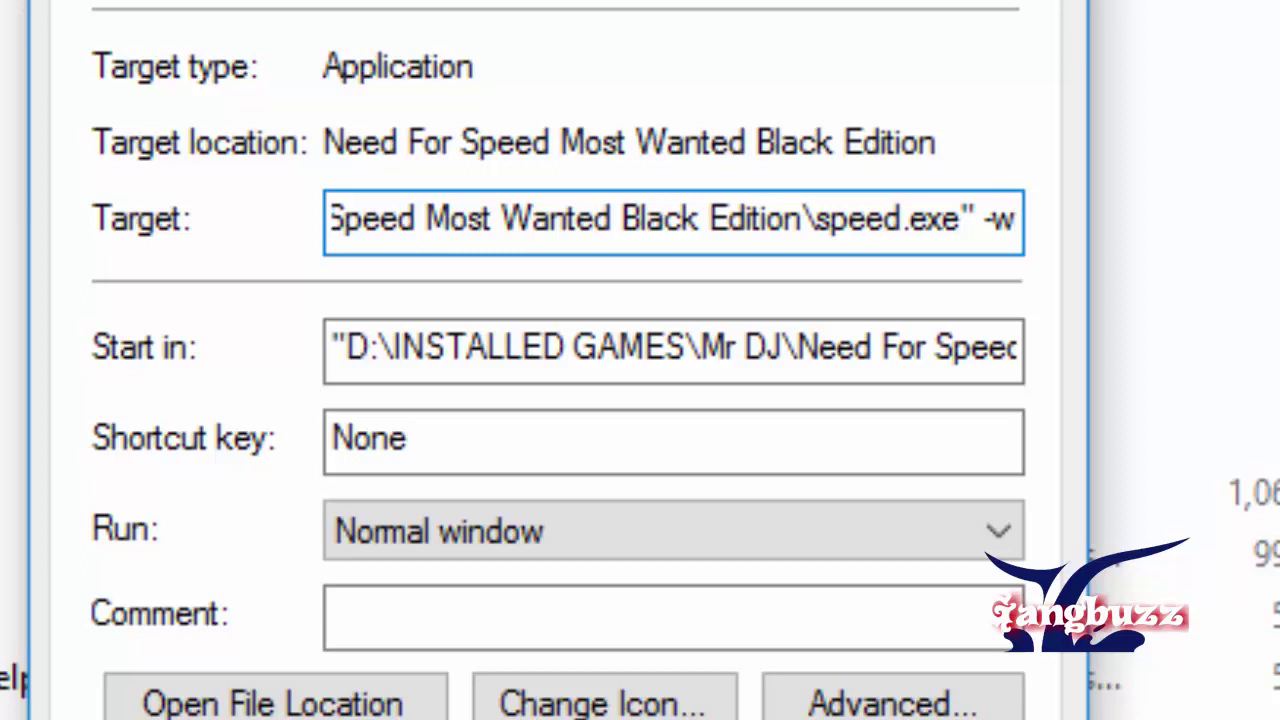
pyautogui.press('BackSpace')
pyautogui.press('BackSpace')
pyautogui.write('-windows')
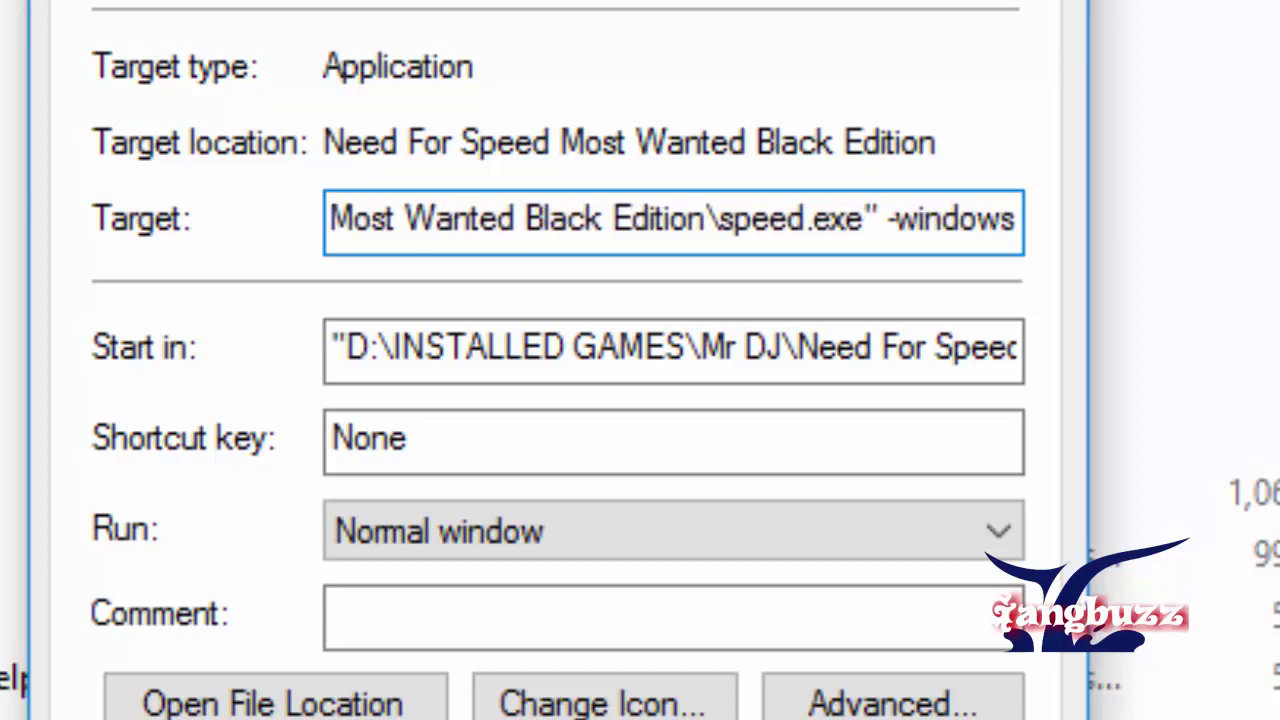
pyautogui.press('BackSpace')
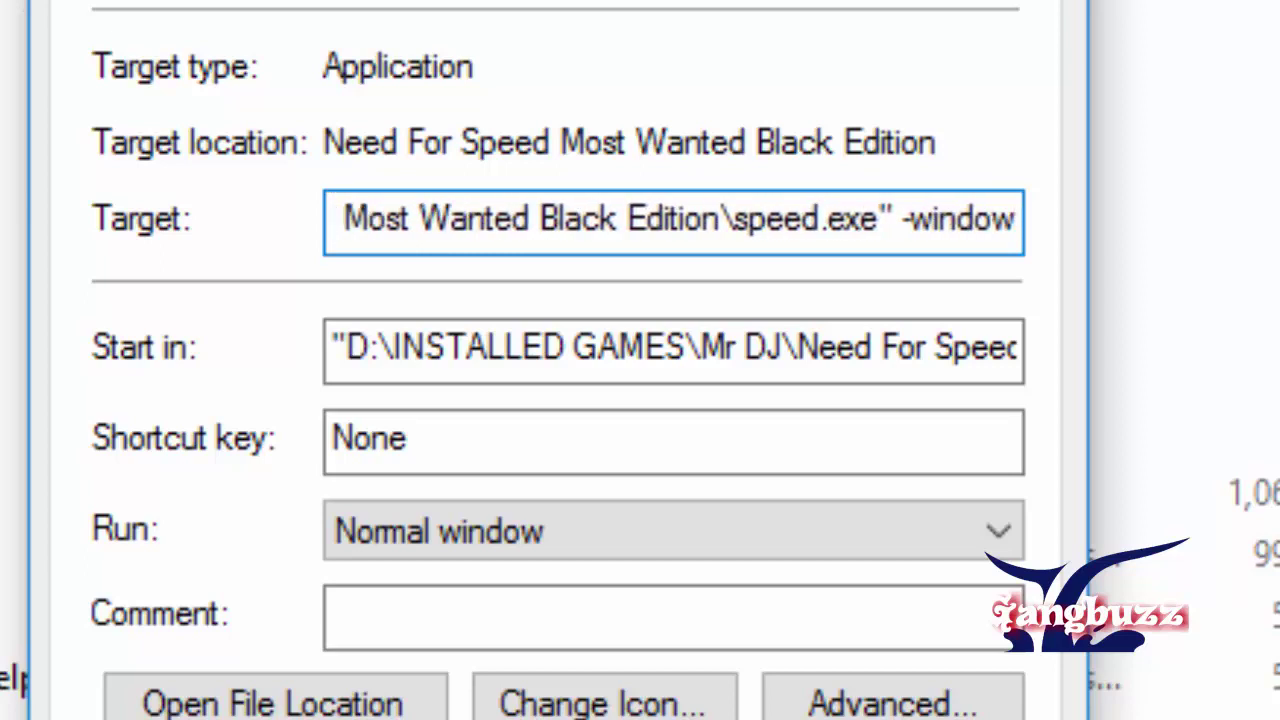
pyautogui.press('Return')
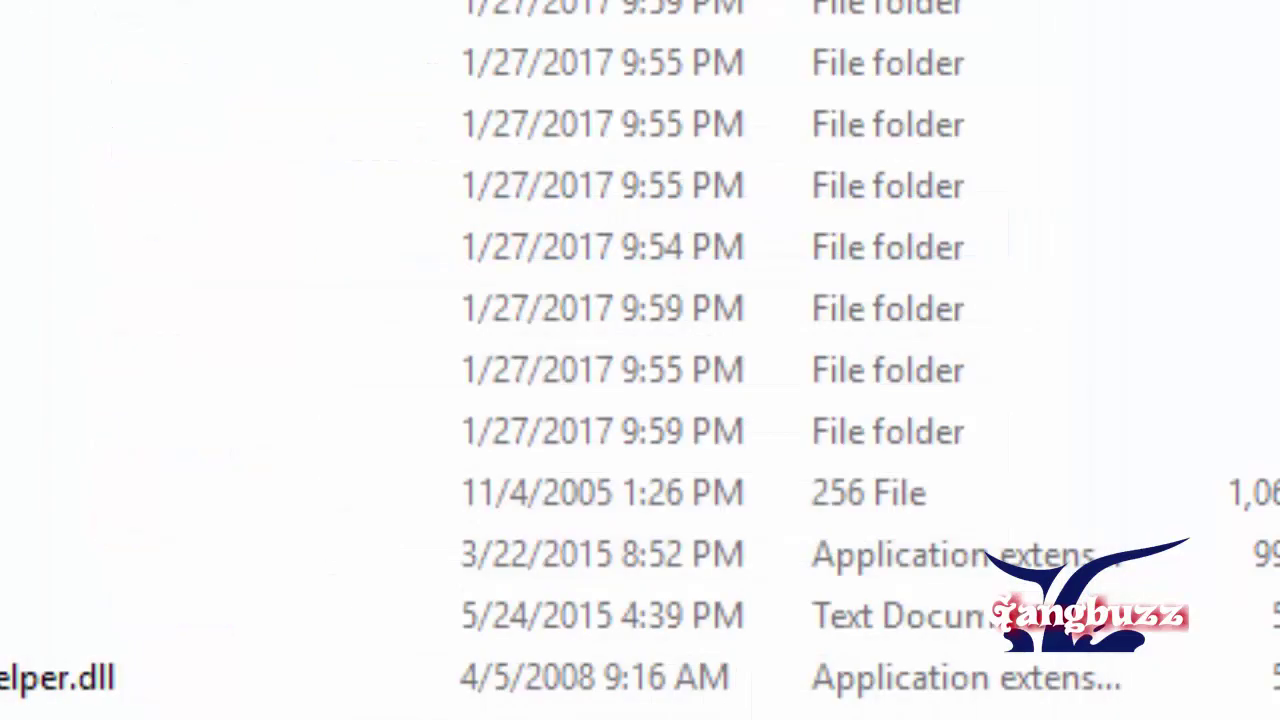
# Change the launch parameter in the speed.exe shortcut's target to -windowmode and save the properties
pyautogui.hotkey('alt', 'Return')
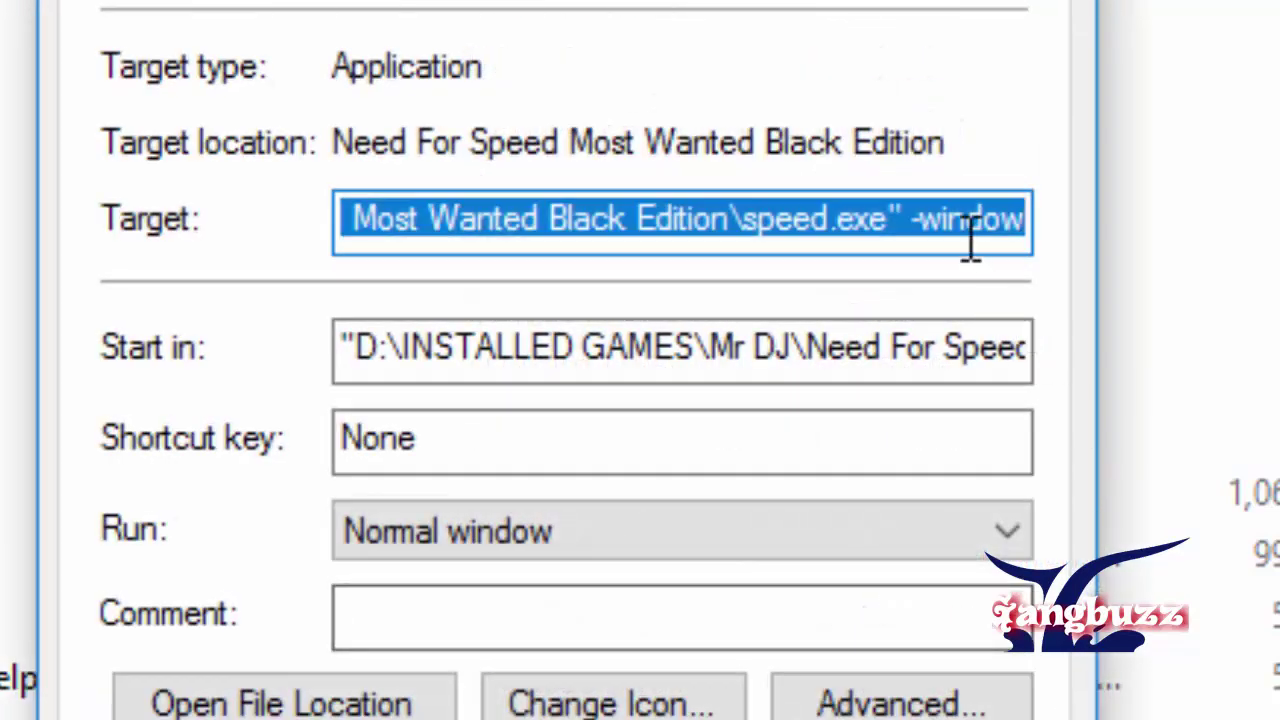
pyautogui.click(1010, 220)
pyautogui.write('-window')
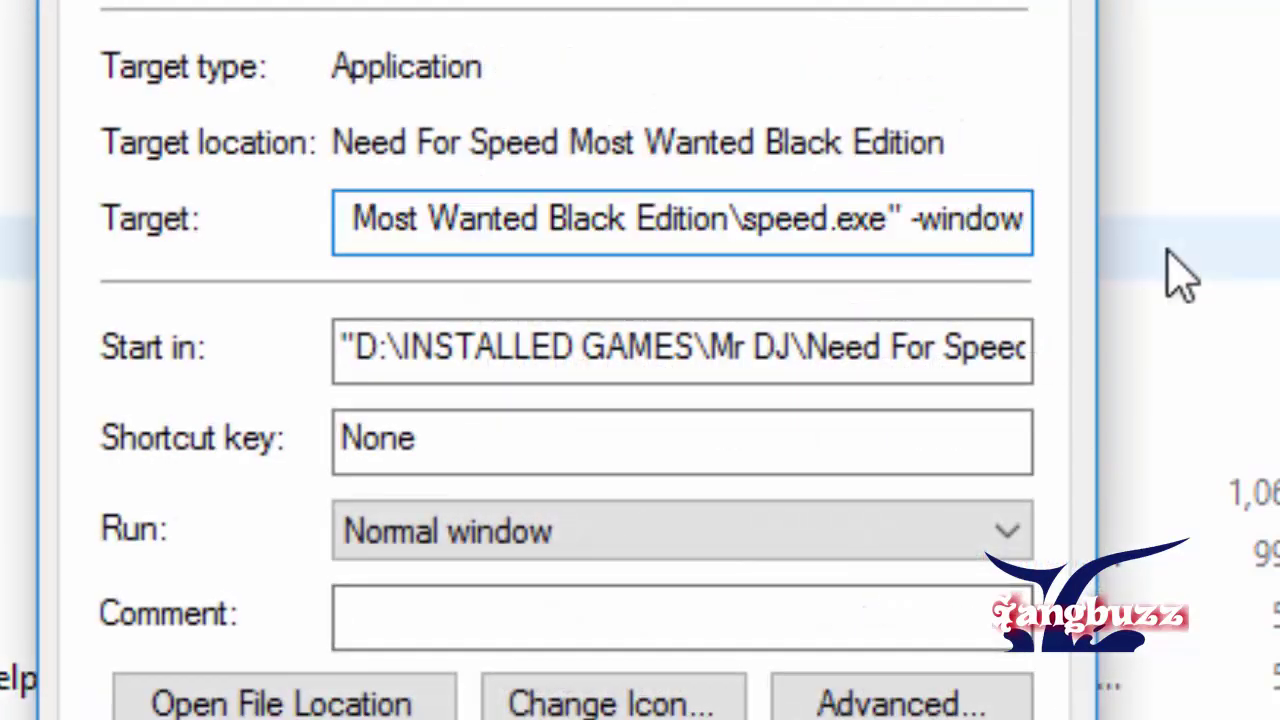
pyautogui.write('mode')
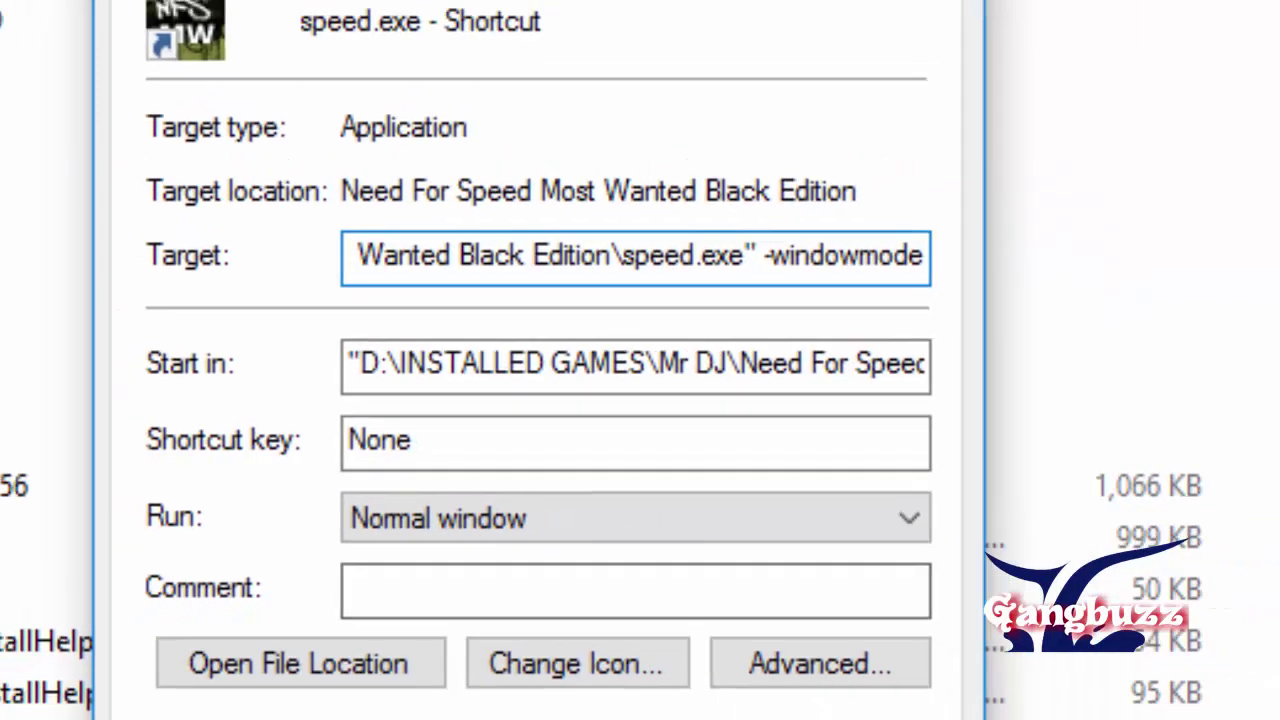
pyautogui.press('Return')
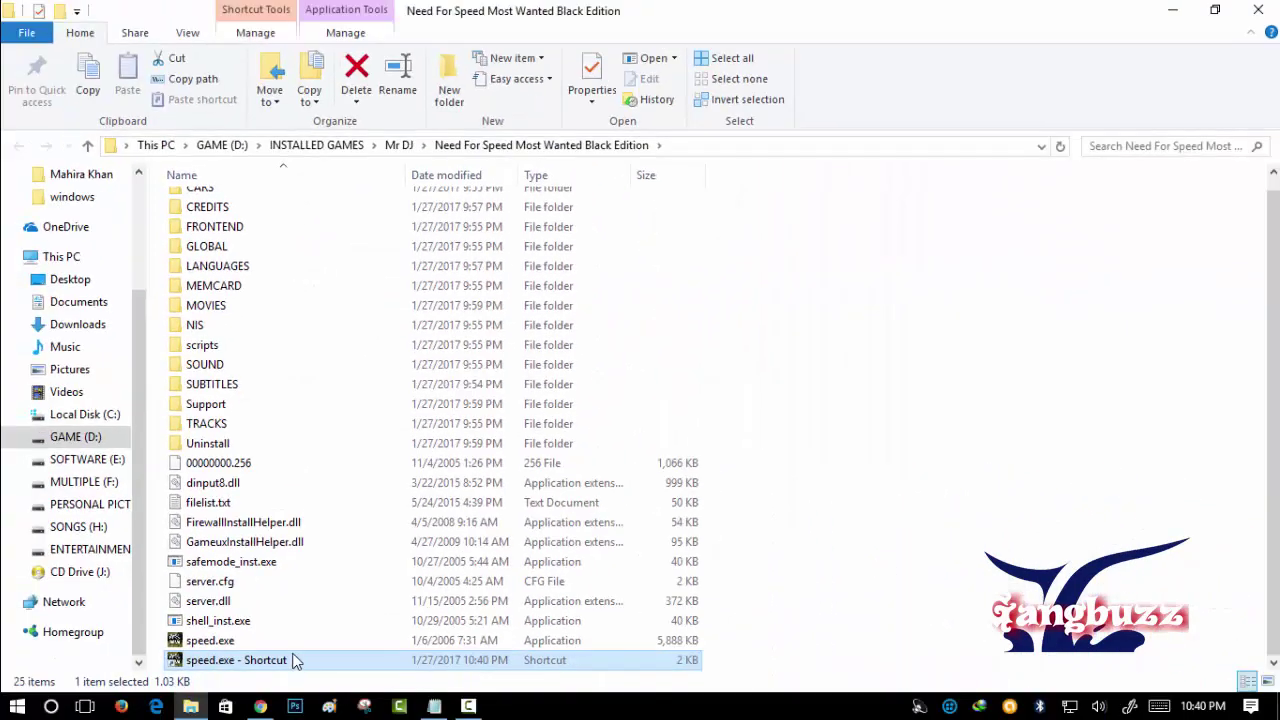
# Refresh the game folder's listing and delete the speed.exe shortcut from it
pyautogui.rightClick(864, 342)
pyautogui.click(880, 417)
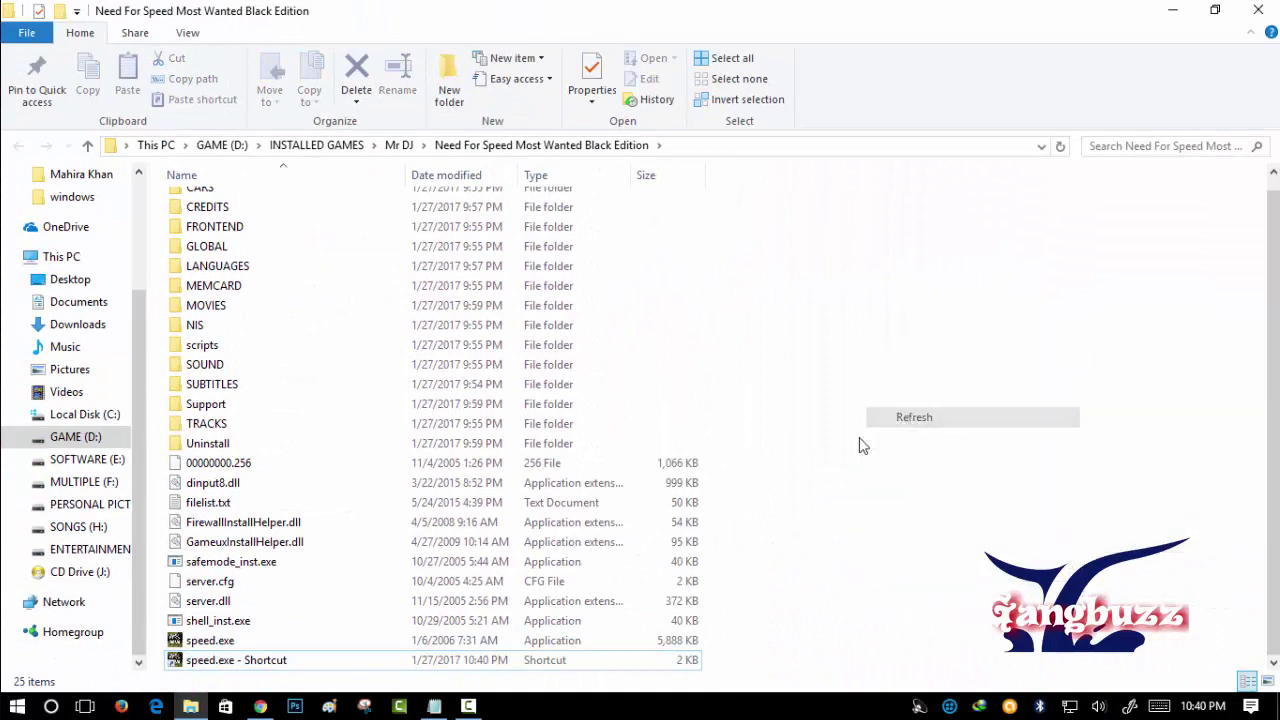
pyautogui.click(270, 662)
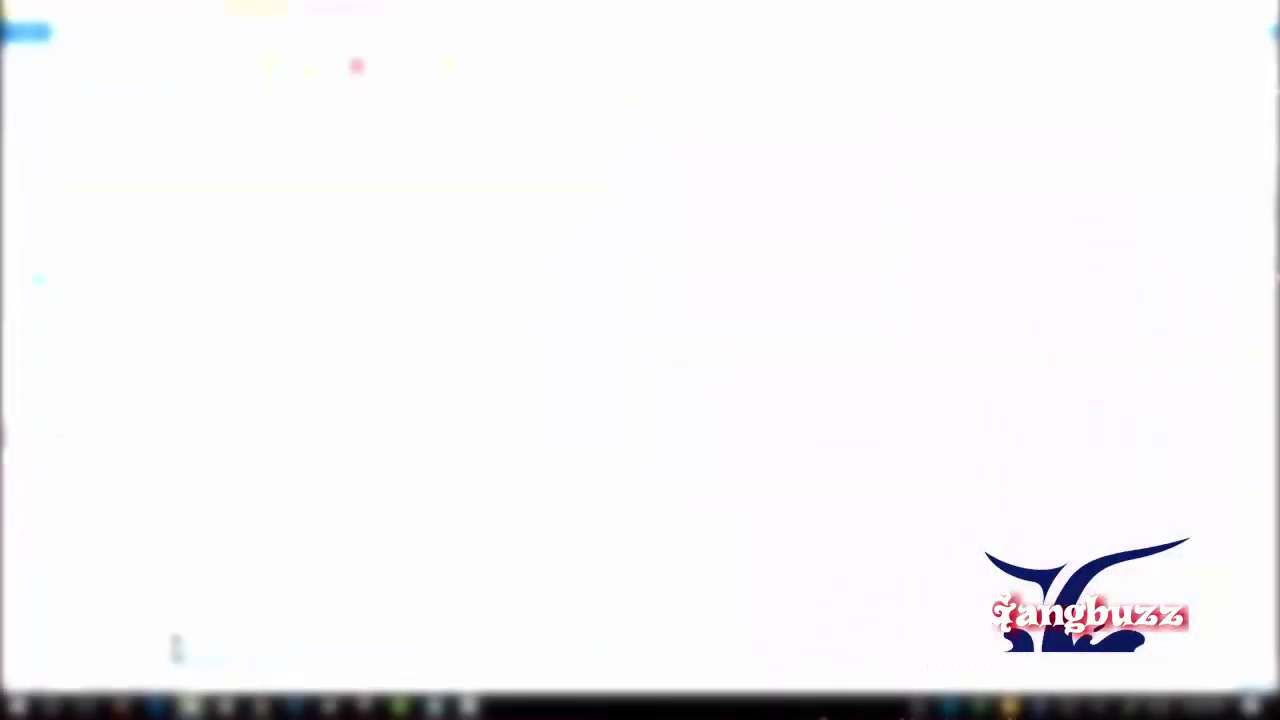
pyautogui.rightClick(876, 362)
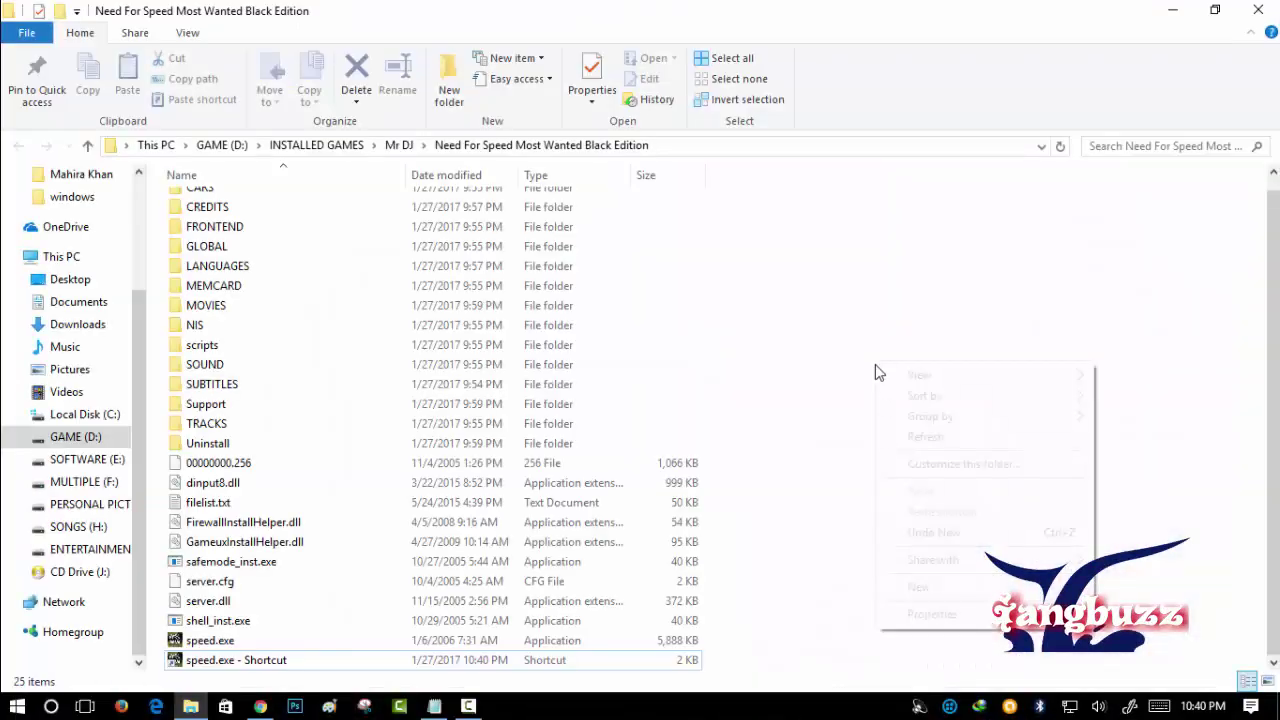
pyautogui.click(925, 437)
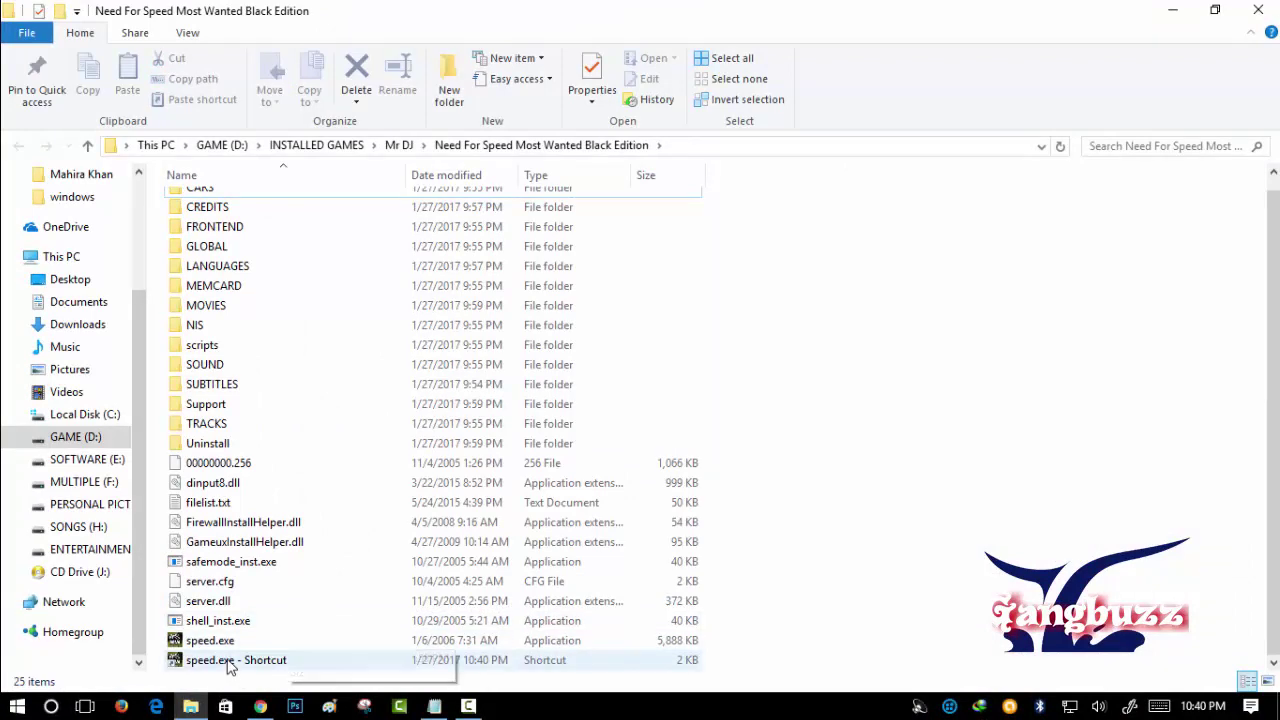
pyautogui.rightClick(232, 662)
pyautogui.click(275, 595)
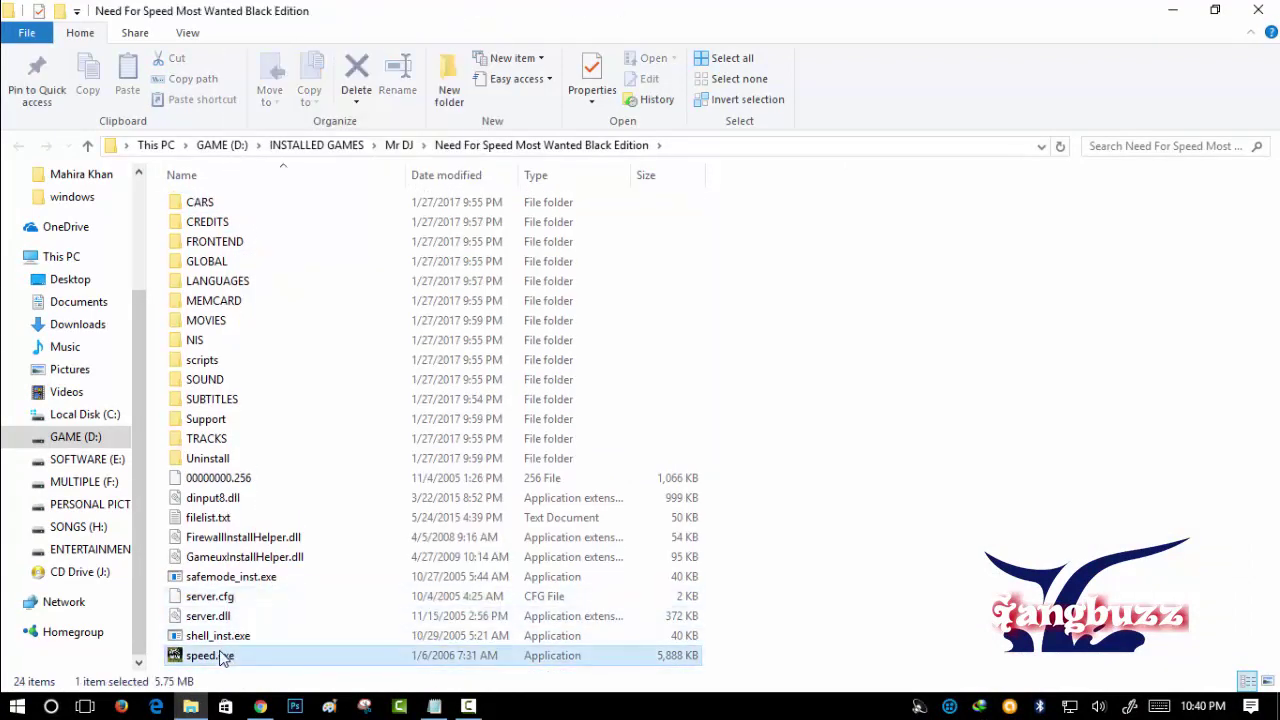
pyautogui.rightClick(851, 400)
pyautogui.click(900, 478)
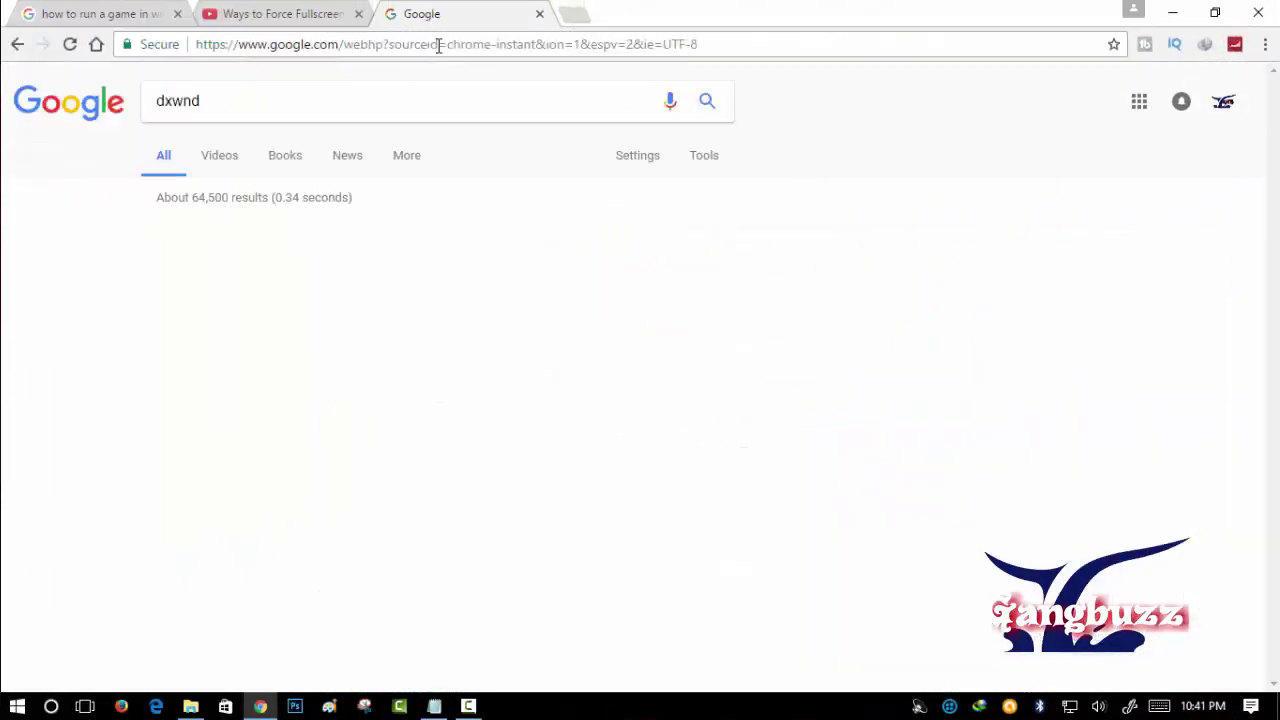
# In Chrome, open the SourceForge page from the Google results for dxwnd and request the latest DxWnd download
pyautogui.click(246, 118)
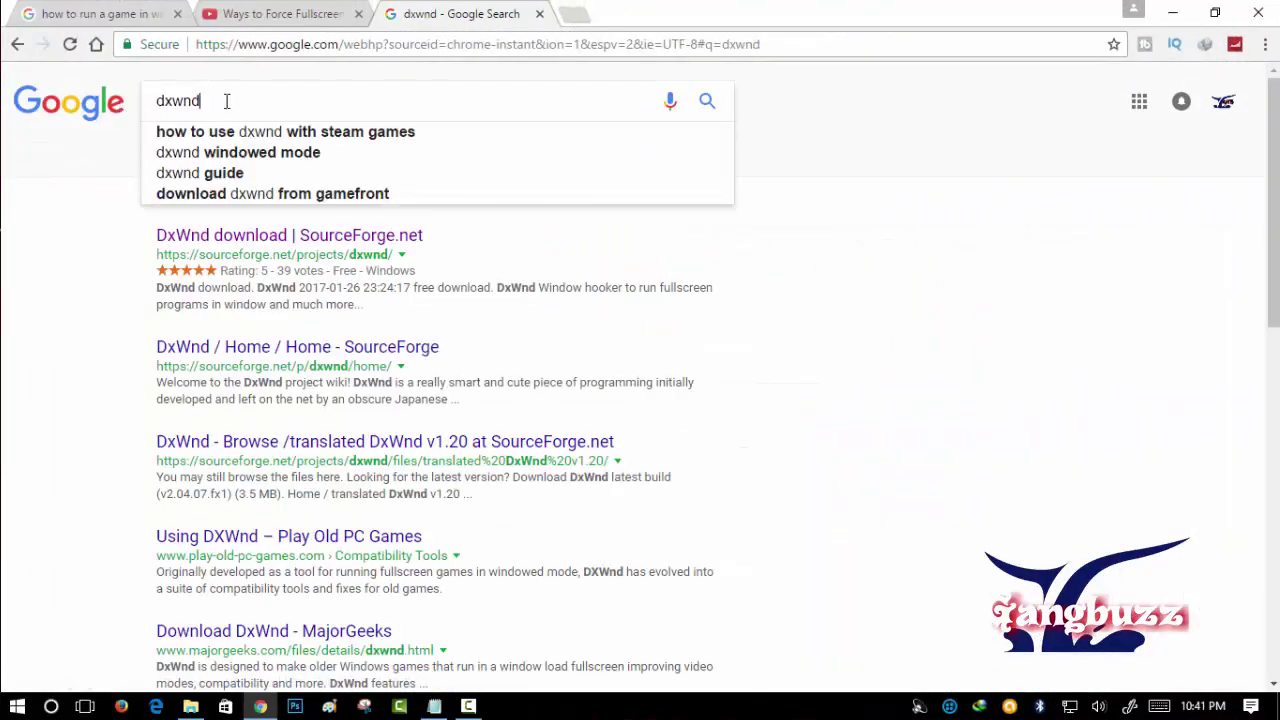
pyautogui.click(390, 238)
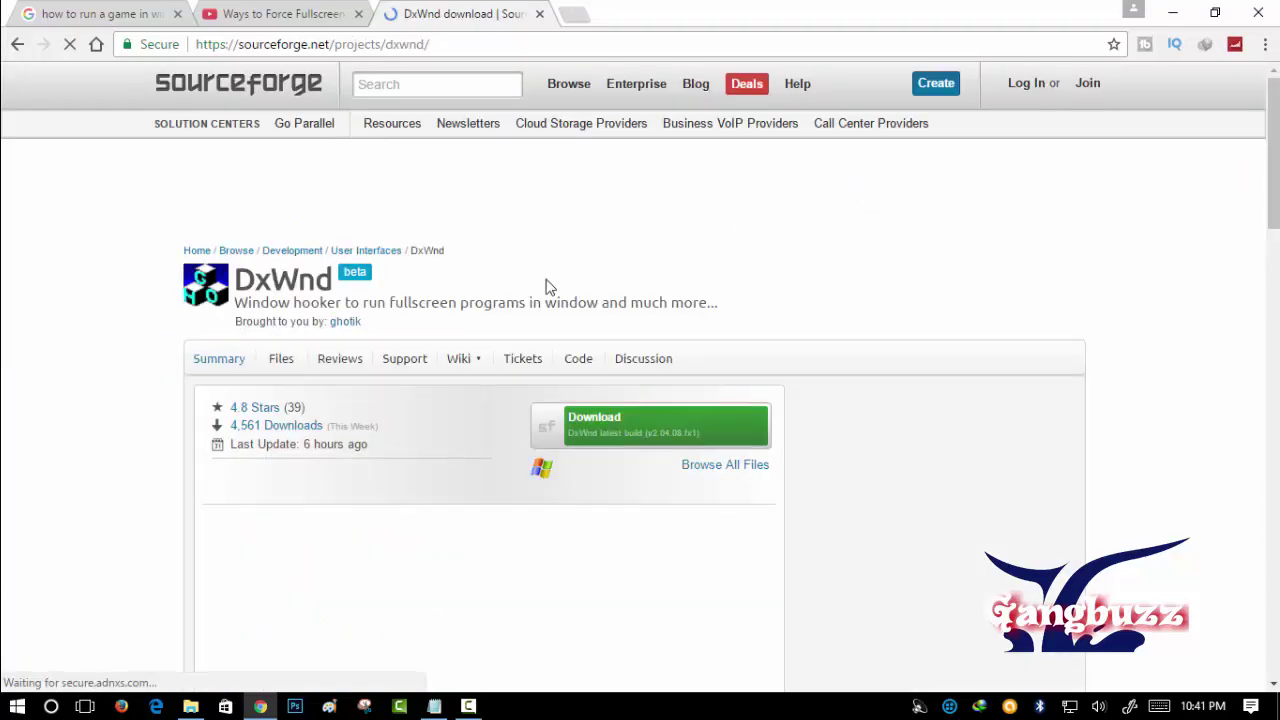
pyautogui.scroll(-3, 325, 330)
pyautogui.scroll(3, 450, 380)
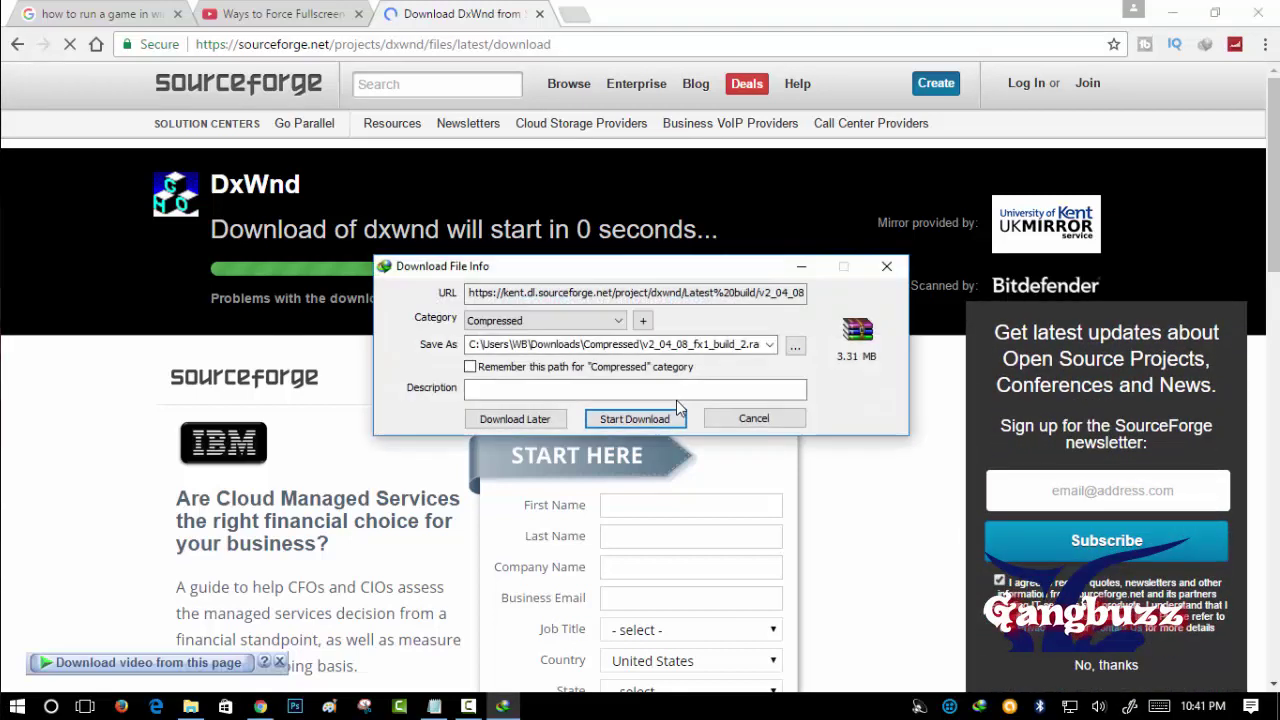
# Add DxWnd in front of the archive's file name in the download's save path
pyautogui.doubleClick(661, 343)
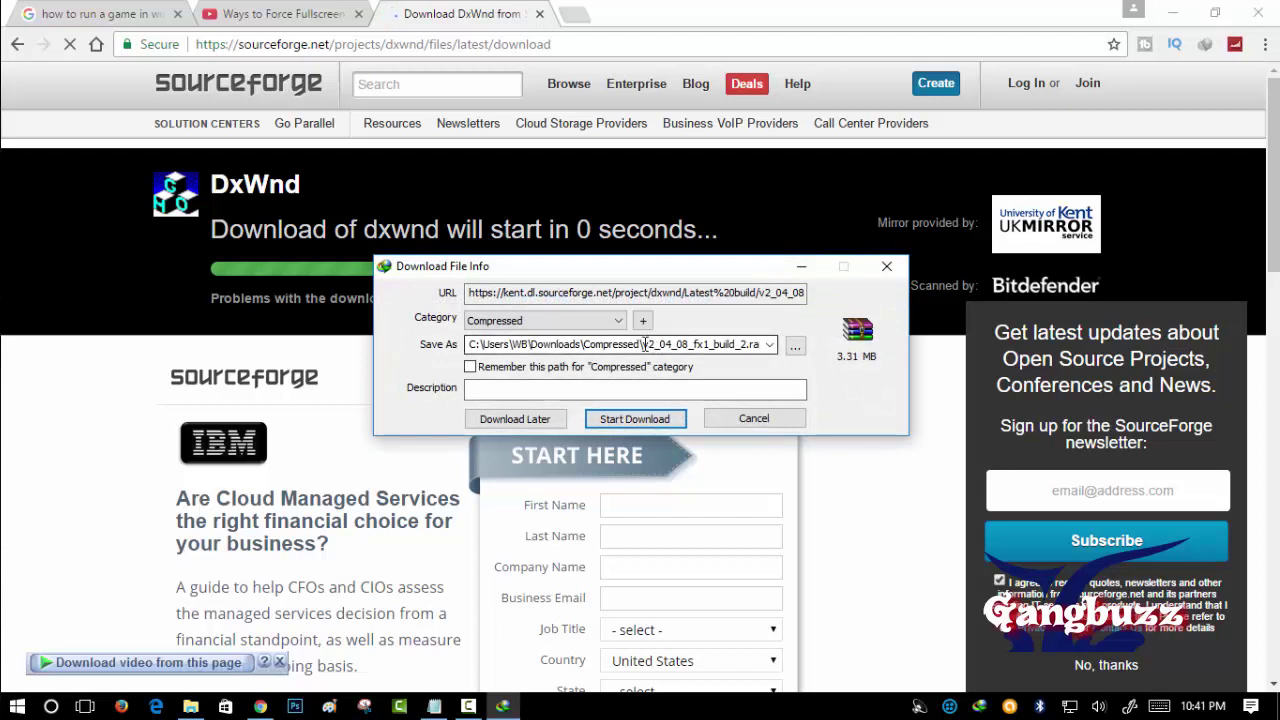
pyautogui.click(643, 344)
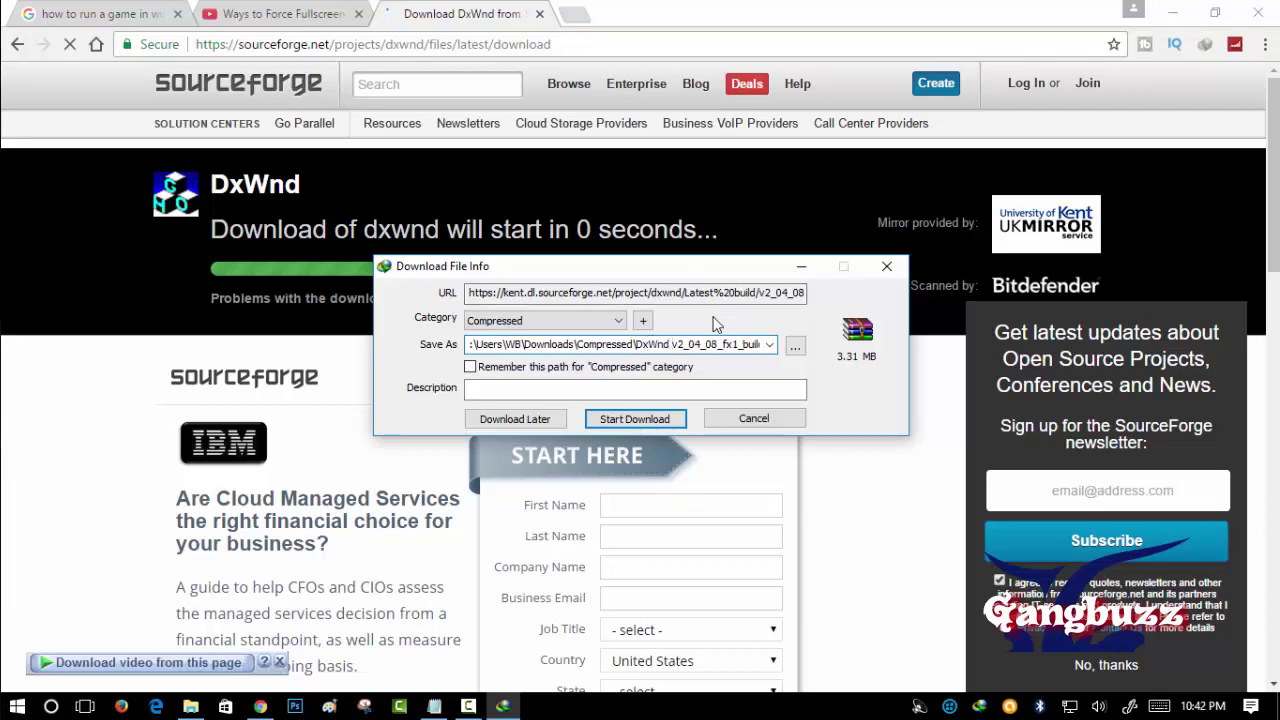
pyautogui.press('Right')
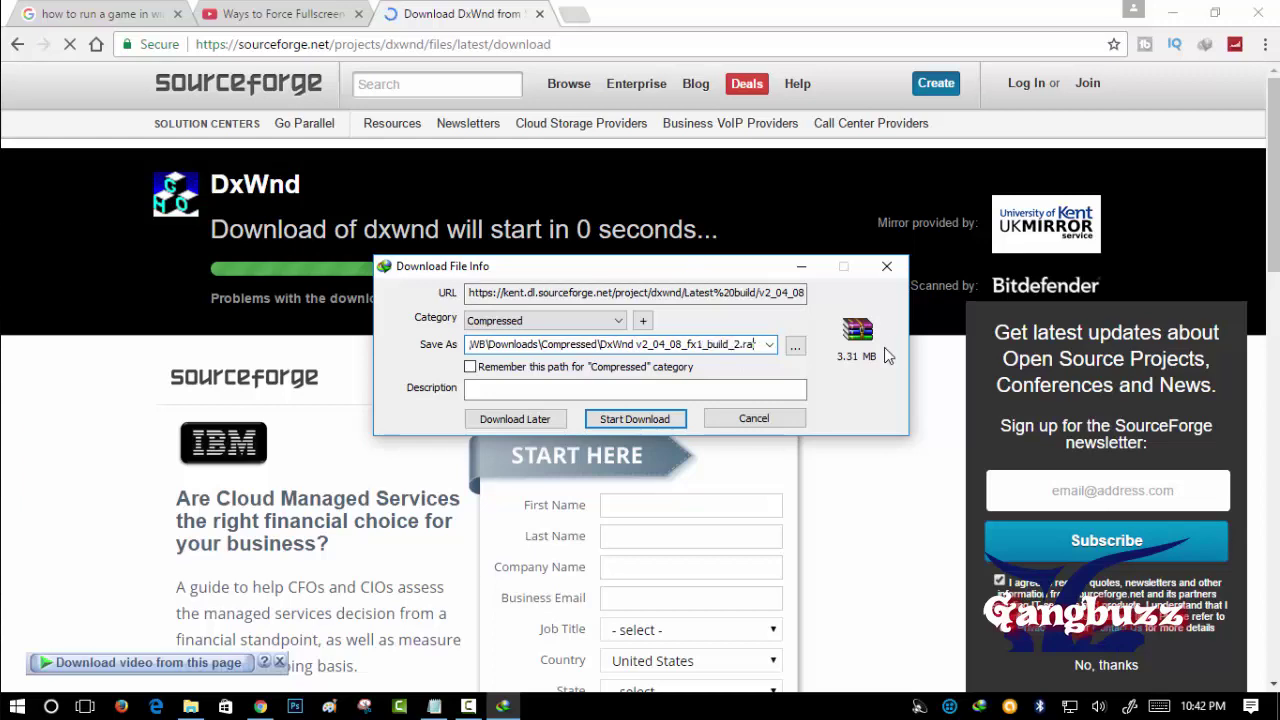
# Remove the _2 suffix from the archive's file name in the save path and start the download
pyautogui.press('Left')
pyautogui.press('Left')
pyautogui.press('Left')
pyautogui.press('Left')
pyautogui.press('BackSpace')
pyautogui.press('BackSpace')
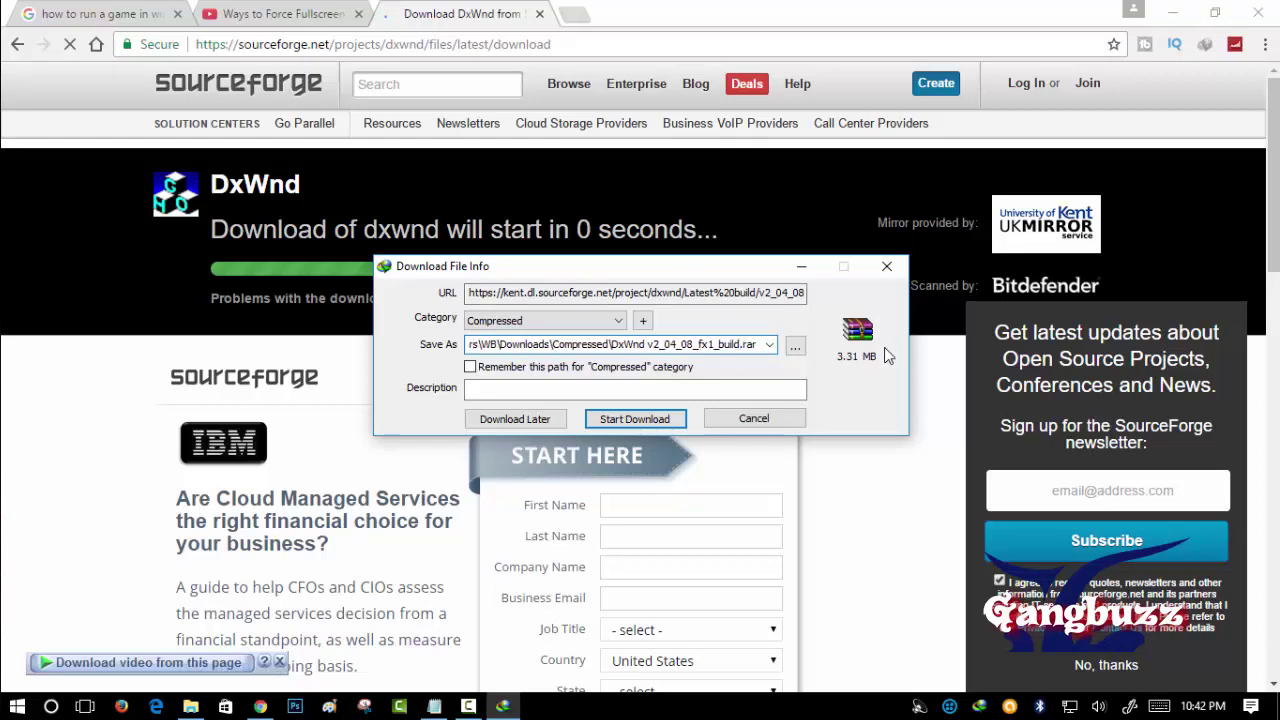
pyautogui.click(634, 418)
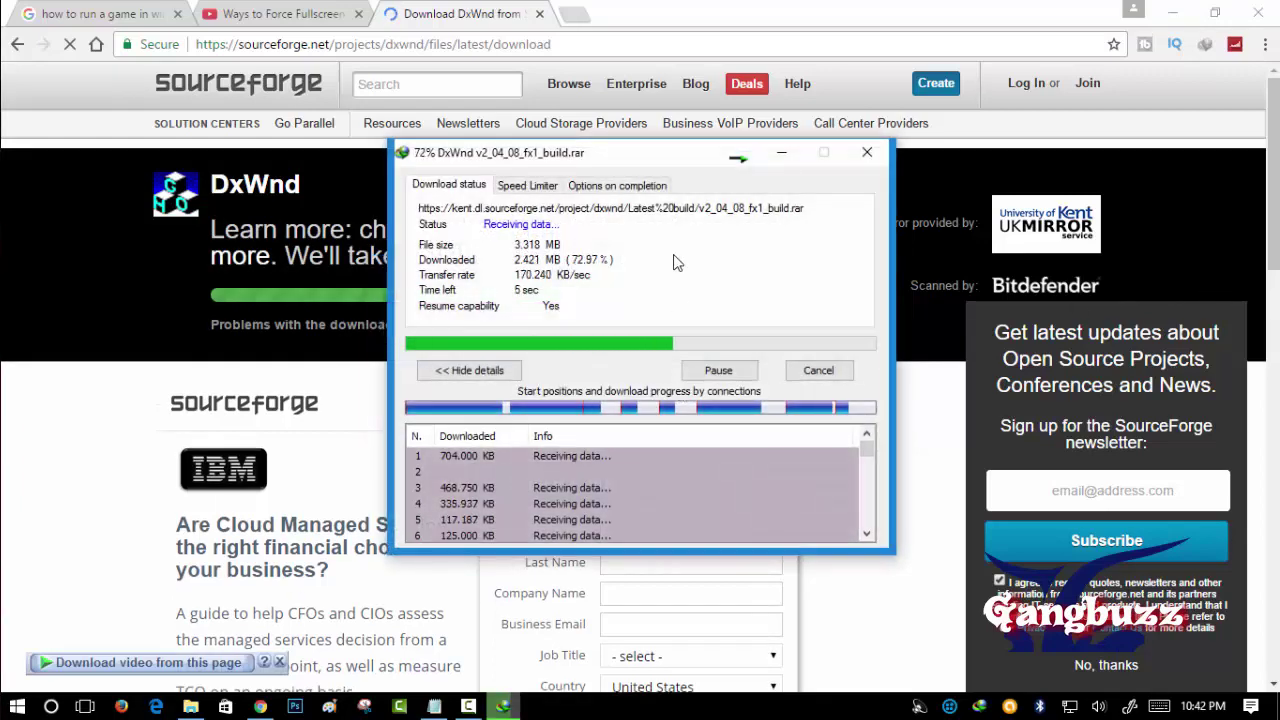
pyautogui.click(1177, 16)
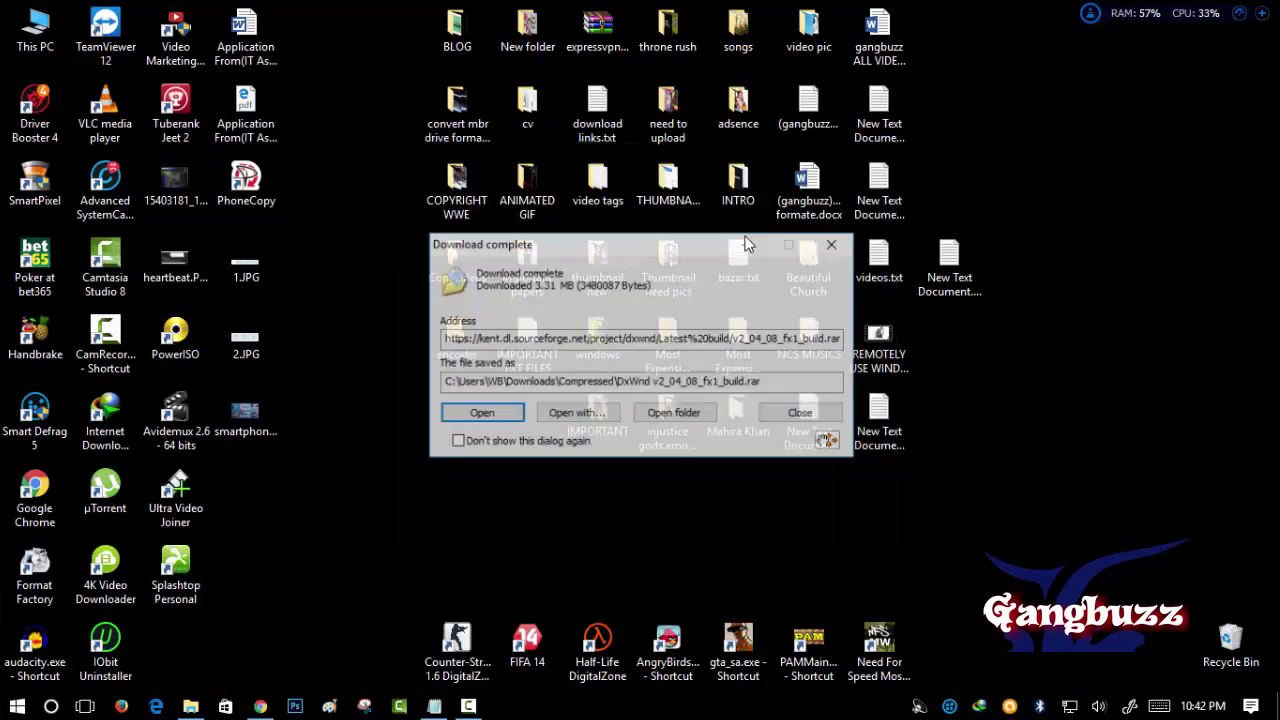
# Run dxwnd.exe from the downloaded DxWnd v2_04_08_fx1_build.rar archive and close the archive window
pyautogui.click(481, 413)
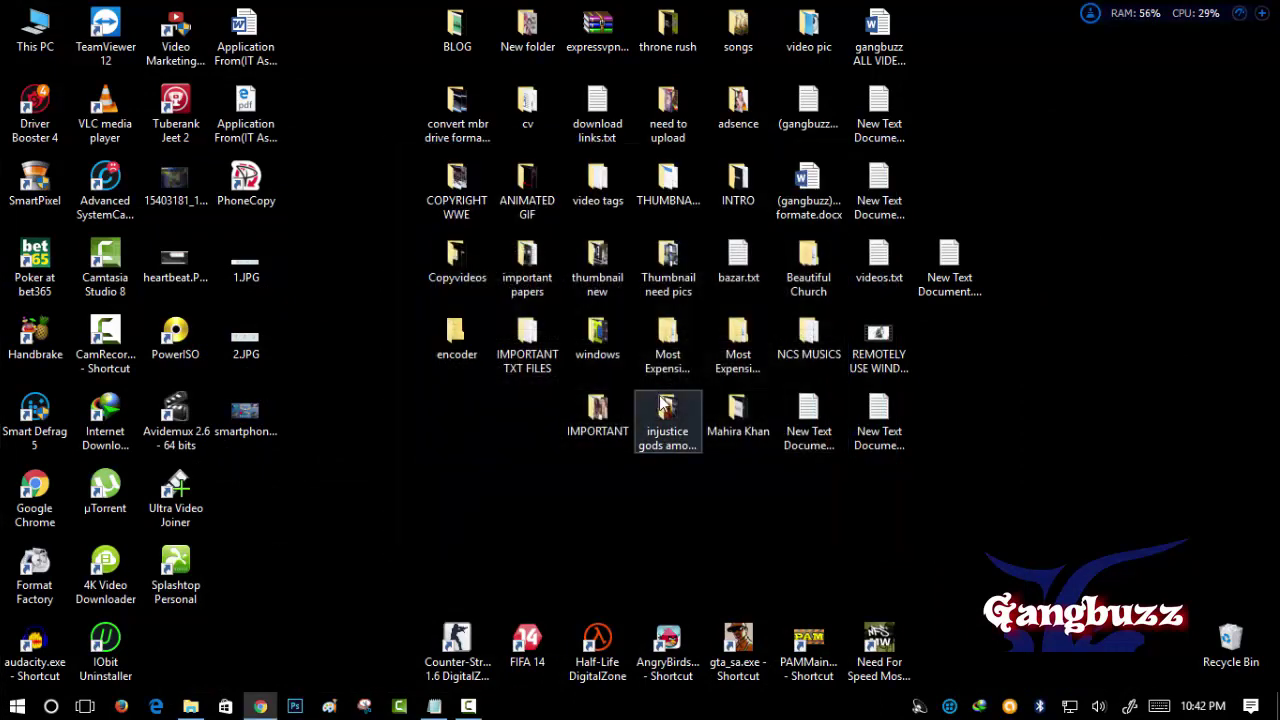
pyautogui.click(508, 372)
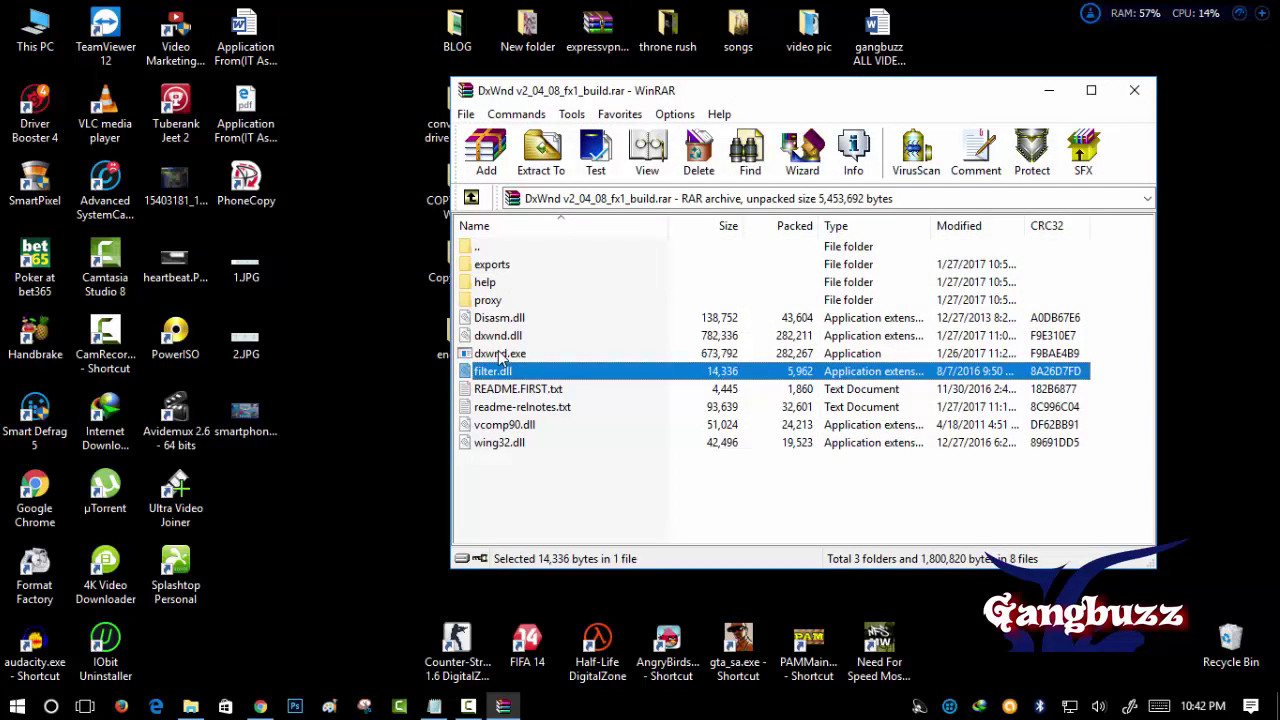
pyautogui.click(505, 354)
pyautogui.rightClick(503, 354)
pyautogui.click(492, 360)
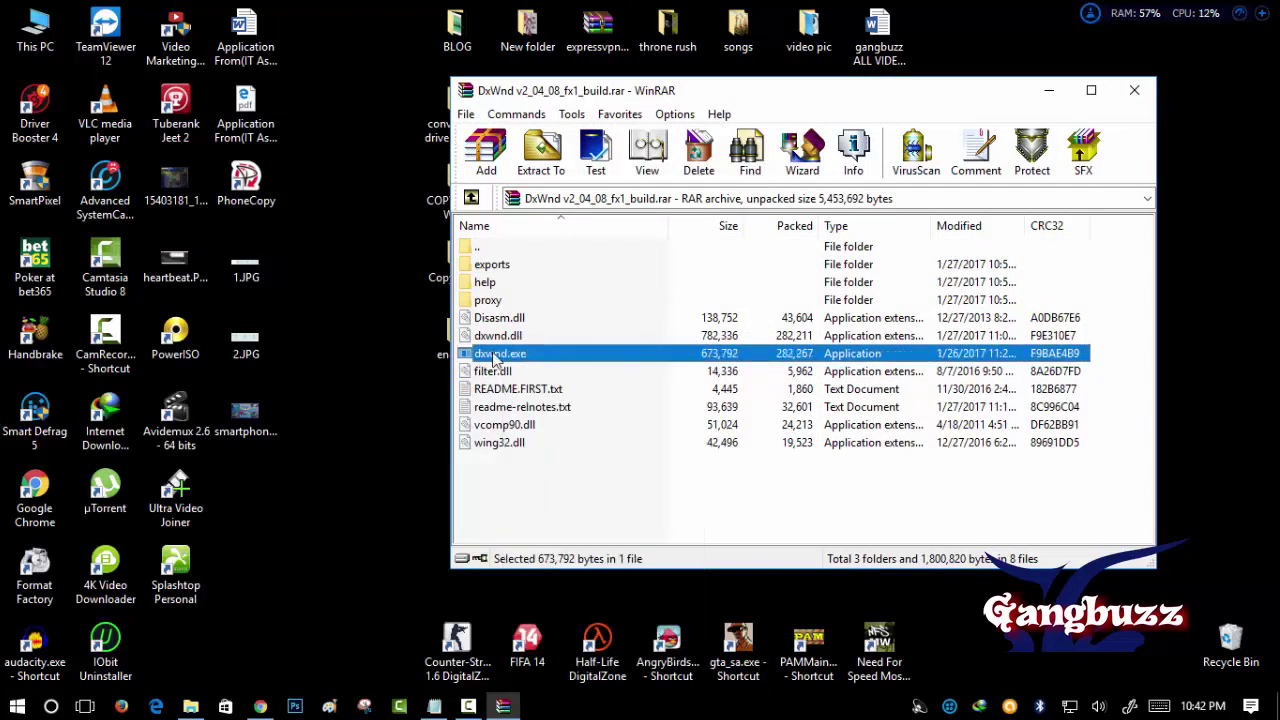
pyautogui.doubleClick(505, 354)
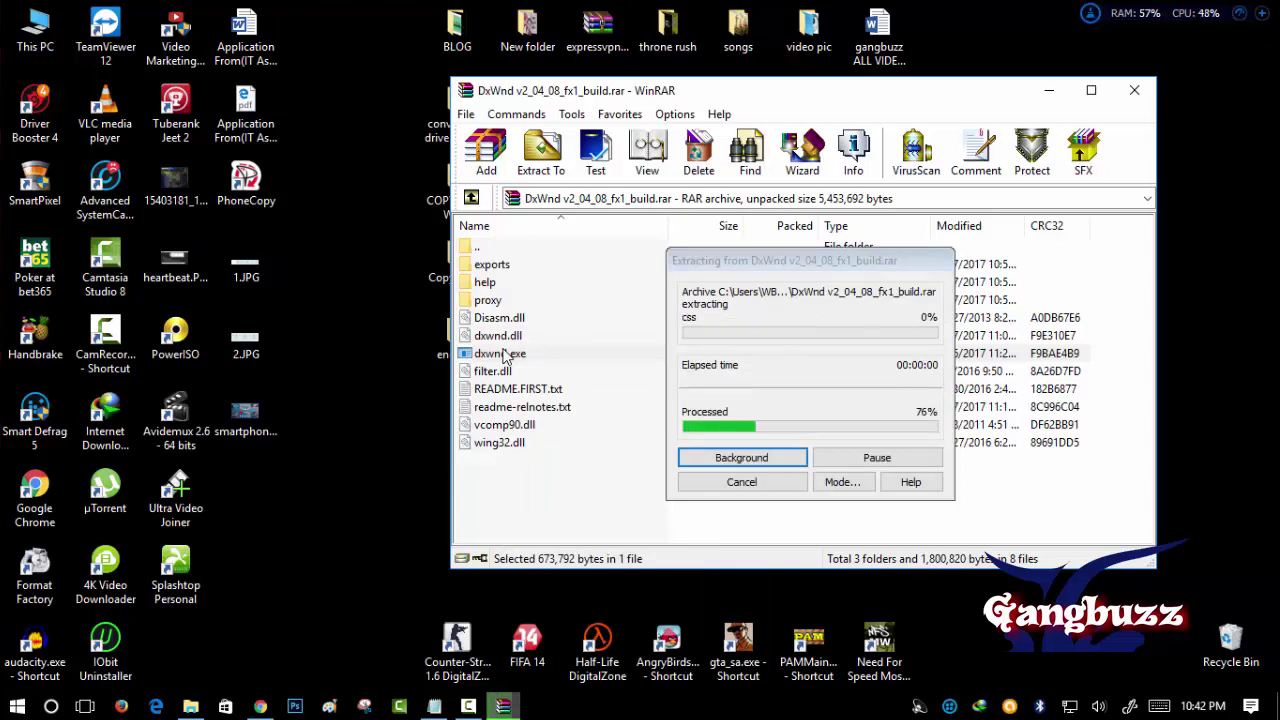
pyautogui.click(1134, 90)
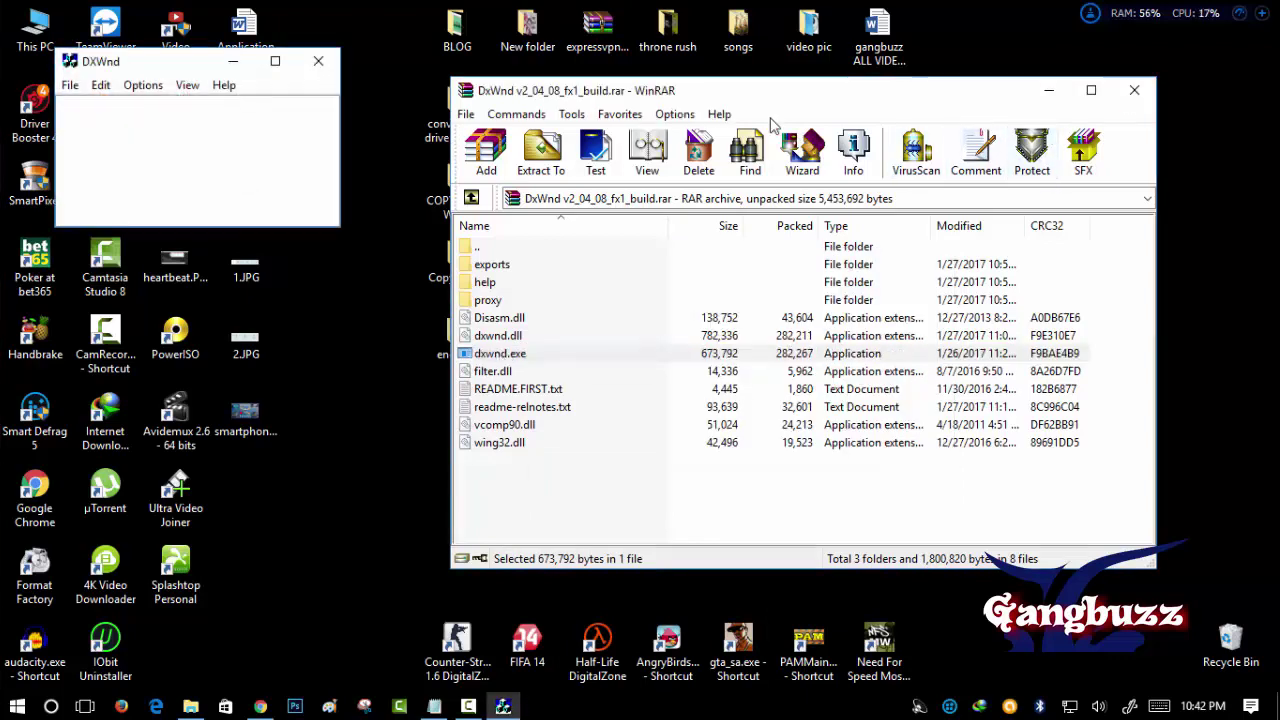
pyautogui.moveTo(195, 62); pyautogui.dragTo(923, 295)
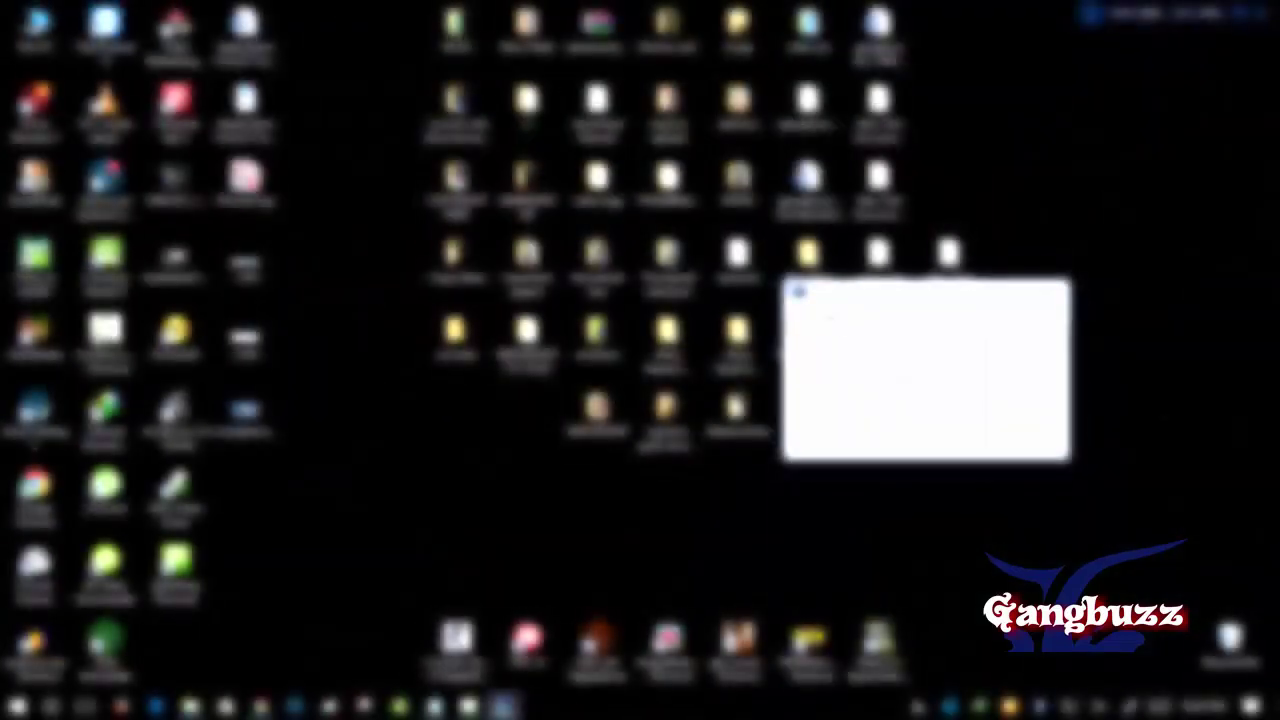
# Add a new DxWnd target whose path is speed.exe in the Need For Speed Most Wanted folder under D:\INSTALLED GAMES\Mr DJ
pyautogui.moveTo(829, 318)
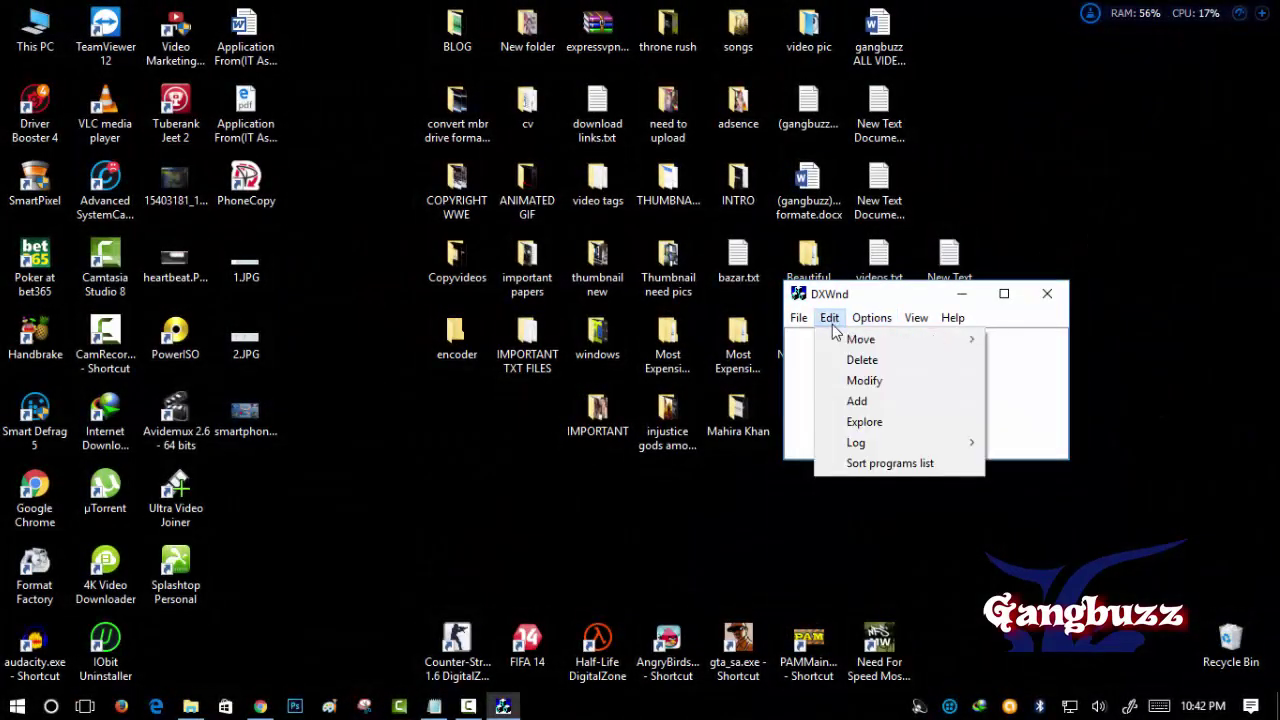
pyautogui.click(857, 401)
pyautogui.click(830, 248)
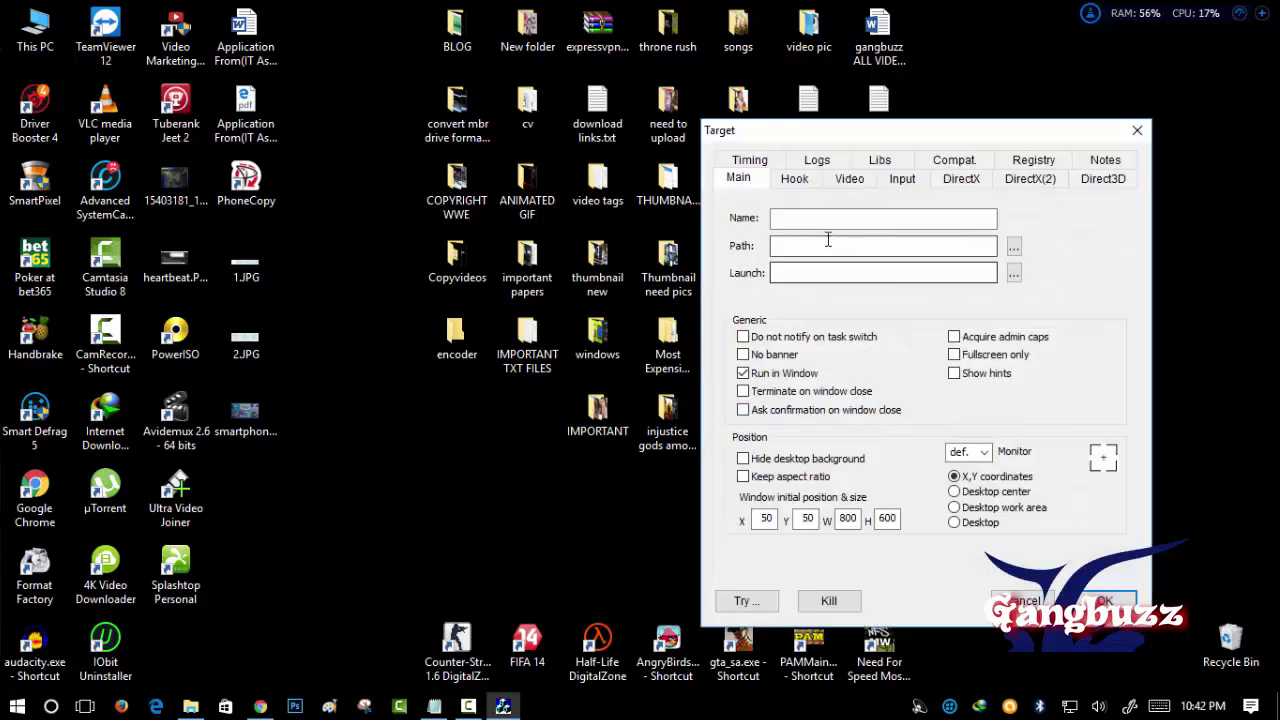
pyautogui.click(1014, 248)
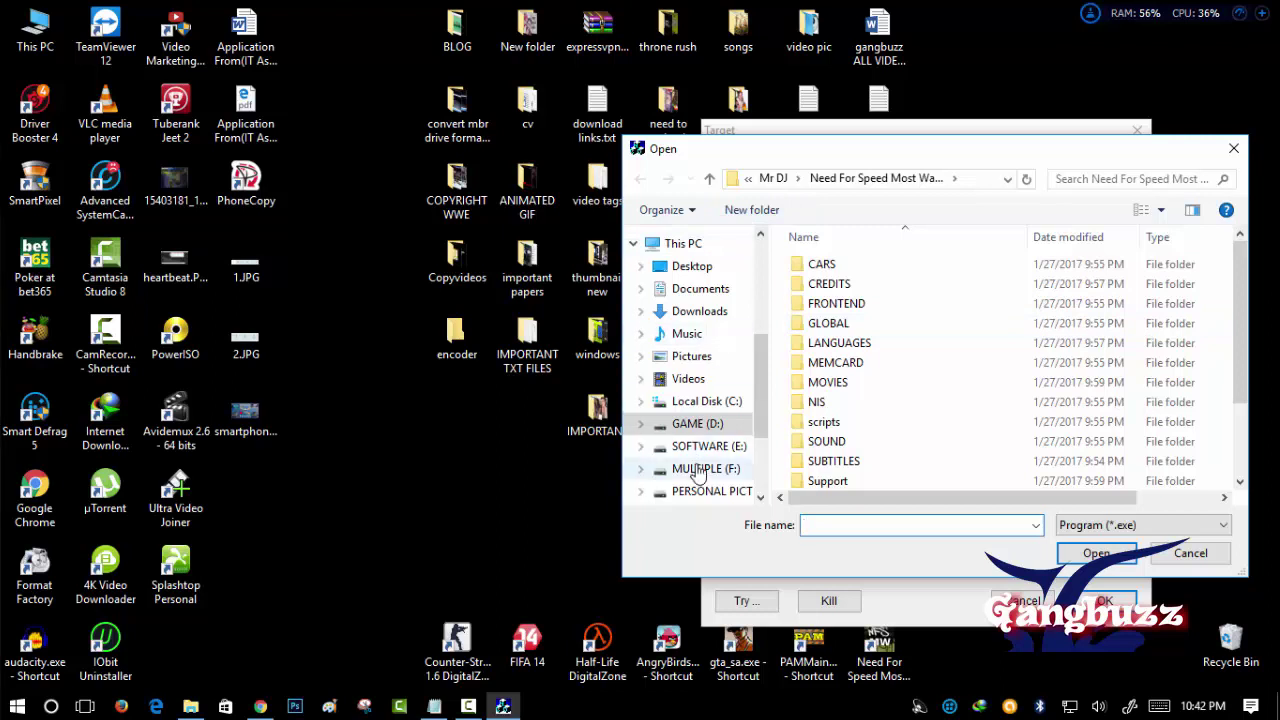
pyautogui.click(680, 423)
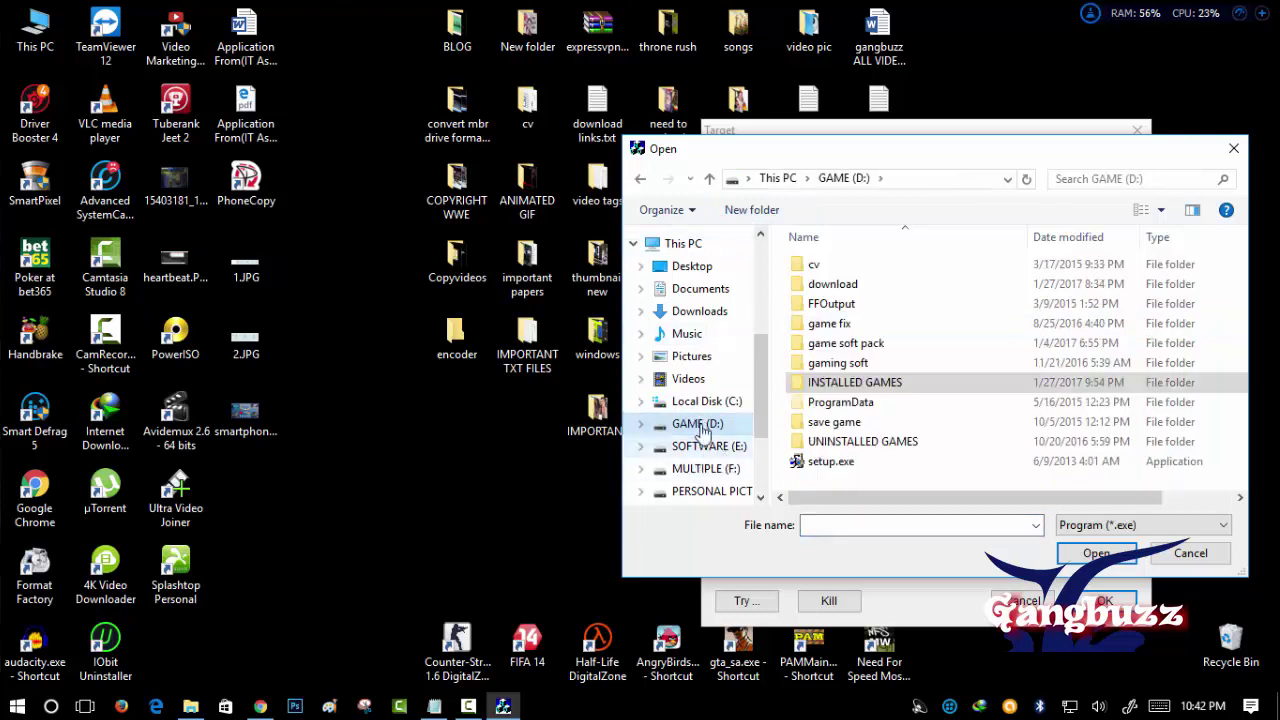
pyautogui.doubleClick(866, 384)
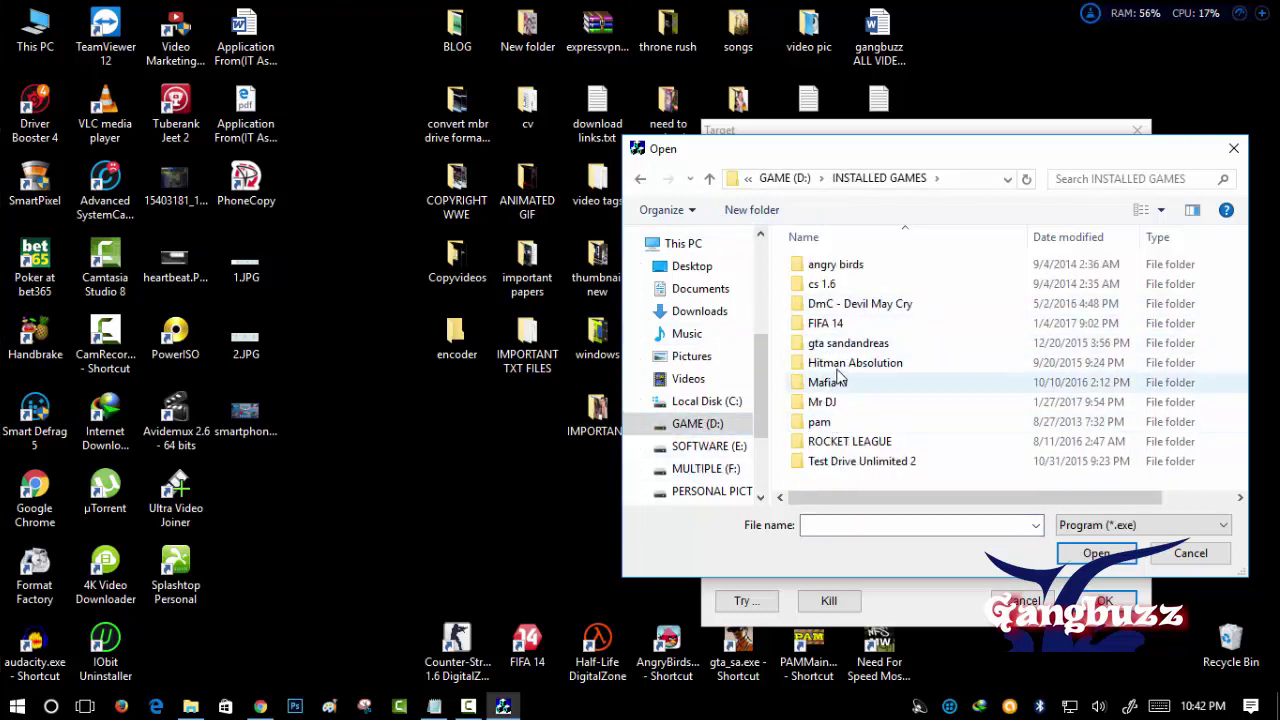
pyautogui.doubleClick(822, 402)
pyautogui.click(858, 267)
pyautogui.doubleClick(858, 267)
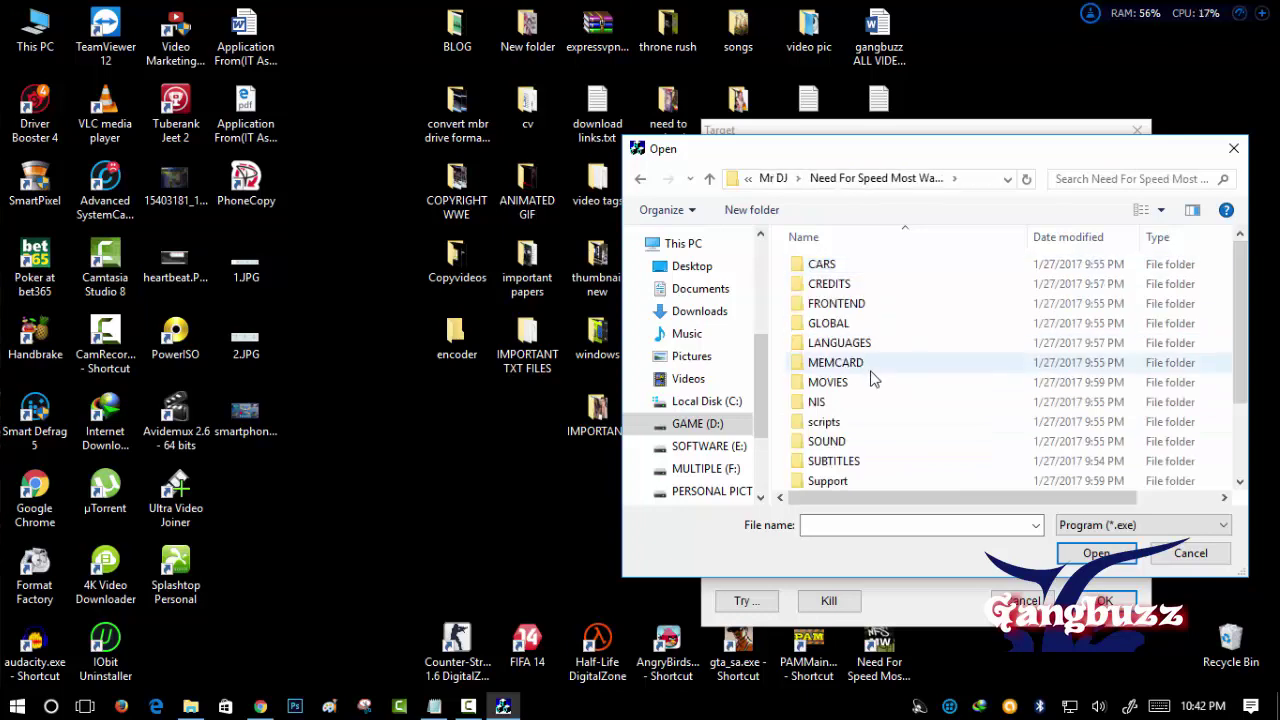
pyautogui.scroll(-2, 871, 385)
pyautogui.click(838, 481)
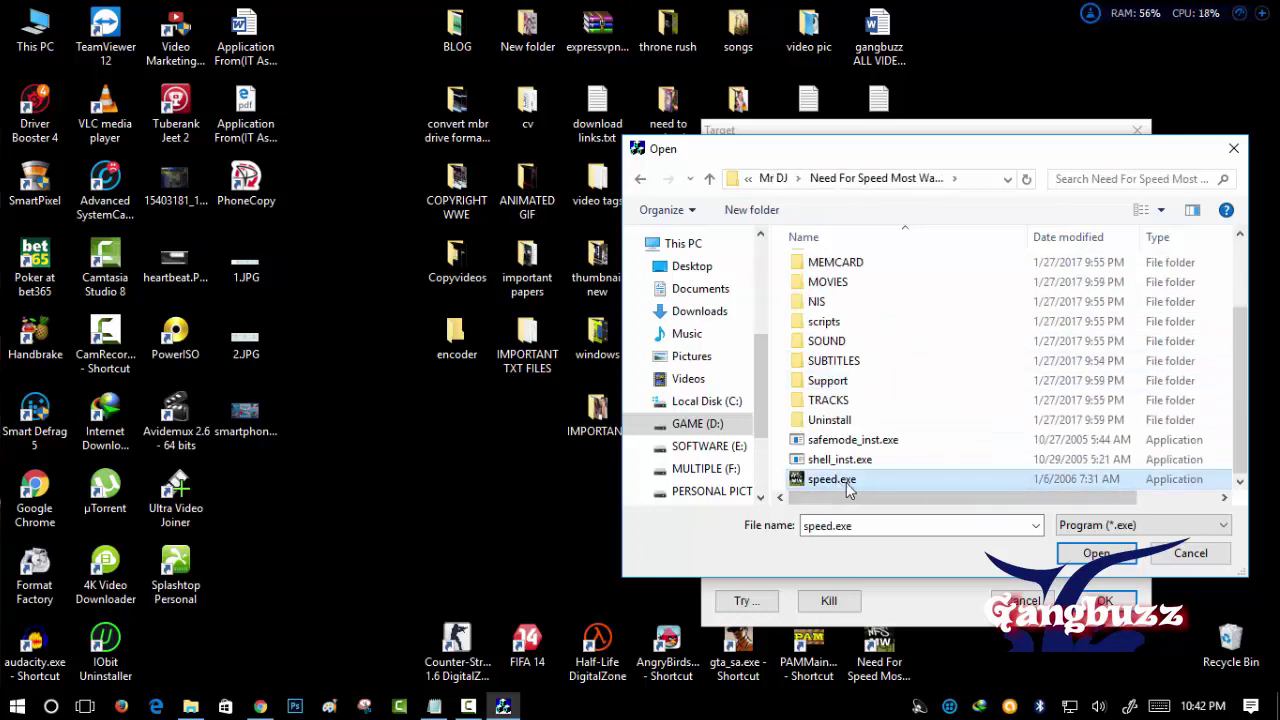
pyautogui.click(1096, 553)
# Review the target's Main, Hook, Video and DirectX settings and save the target to the program list
pyautogui.click(797, 273)
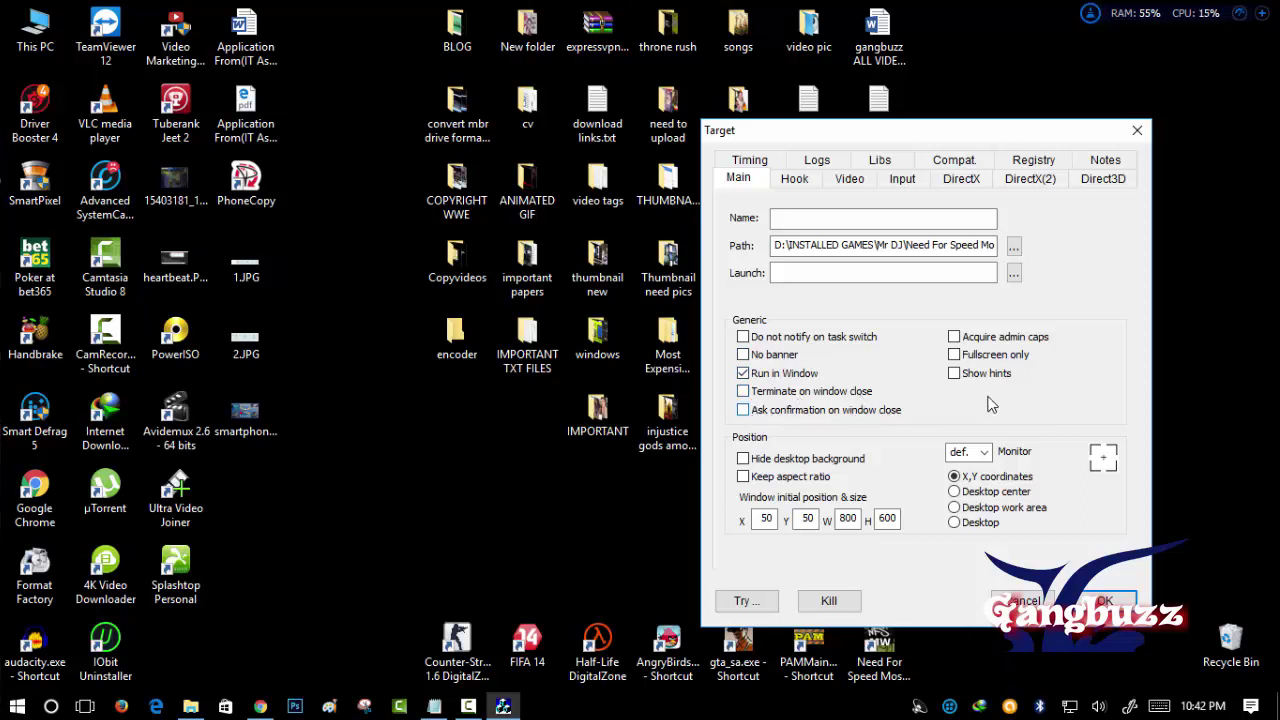
pyautogui.click(975, 358)
pyautogui.moveTo(867, 517); pyautogui.dragTo(853, 517)
pyautogui.click(955, 491)
pyautogui.click(794, 179)
pyautogui.click(849, 179)
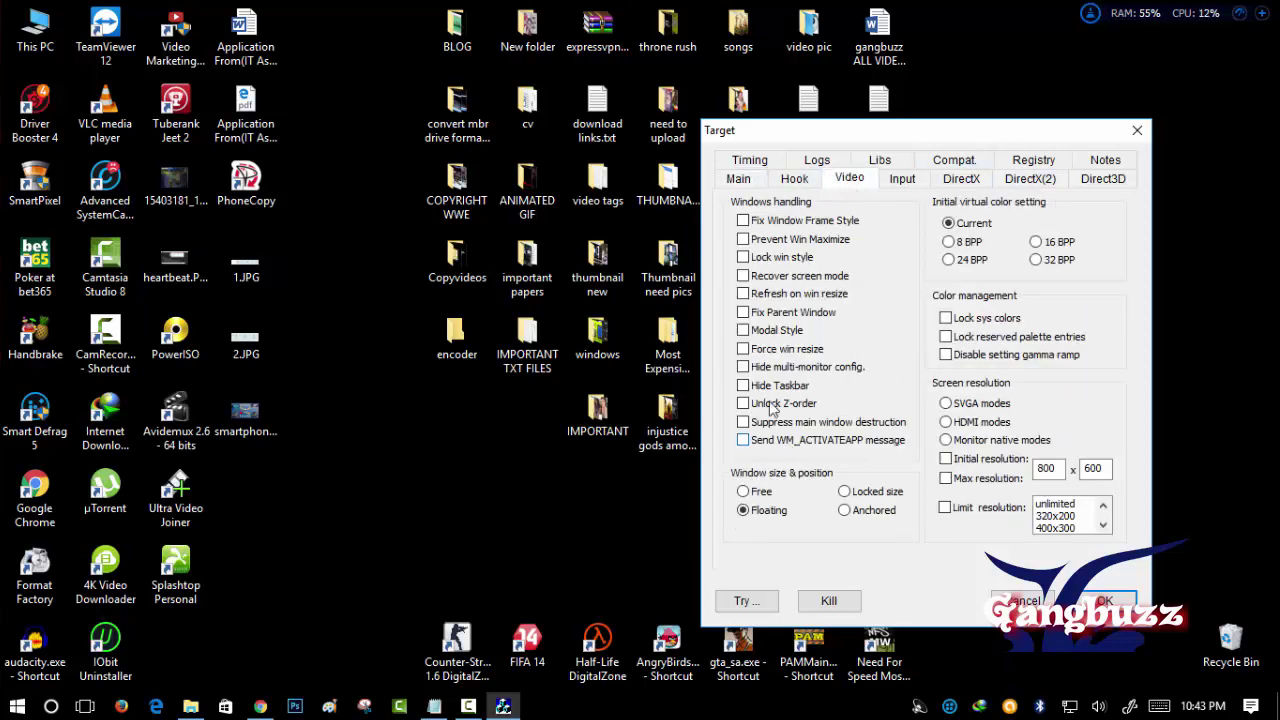
pyautogui.click(772, 295)
pyautogui.click(963, 179)
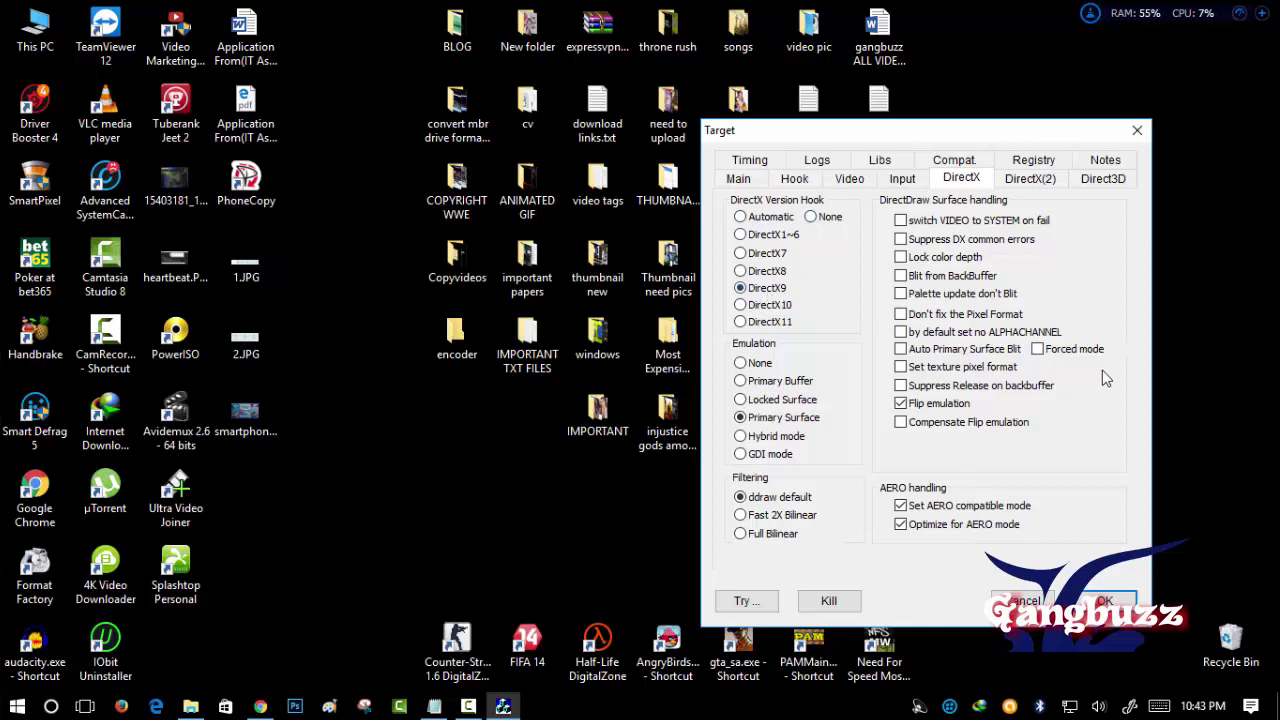
pyautogui.click(1105, 600)
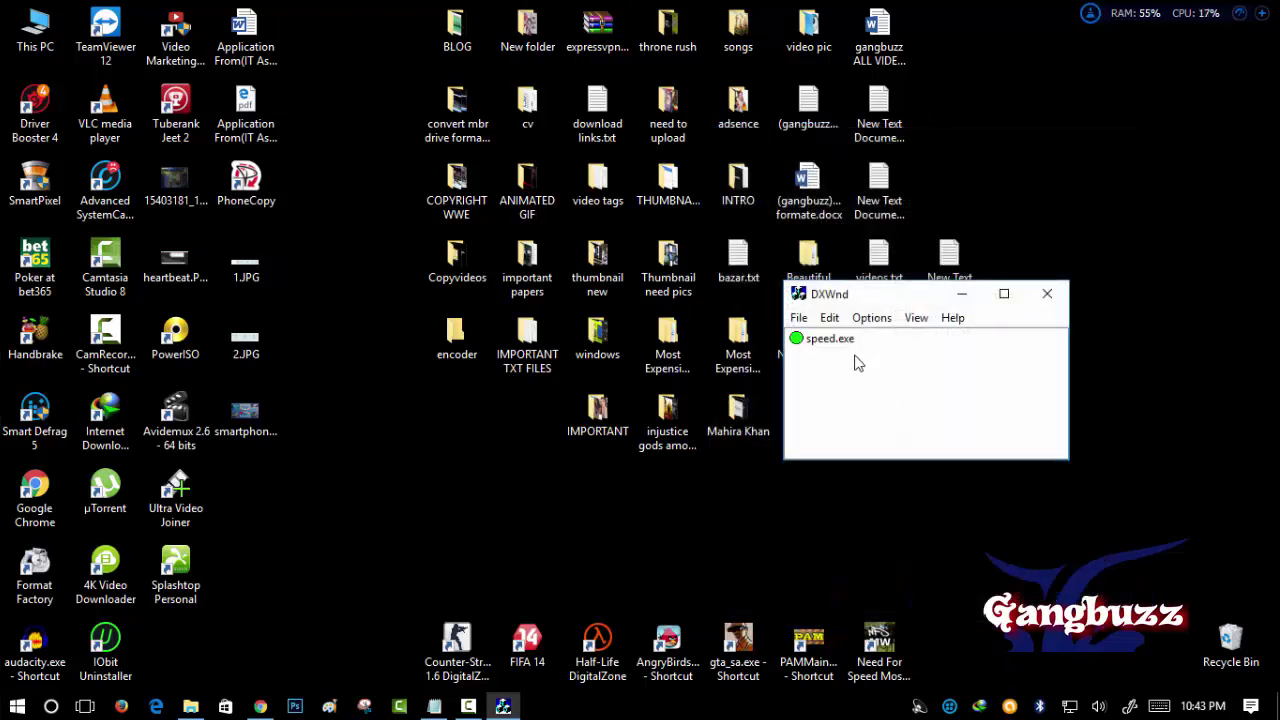
# Run the speed.exe entry from the DxWnd program list
pyautogui.click(822, 342)
pyautogui.rightClick(842, 345)
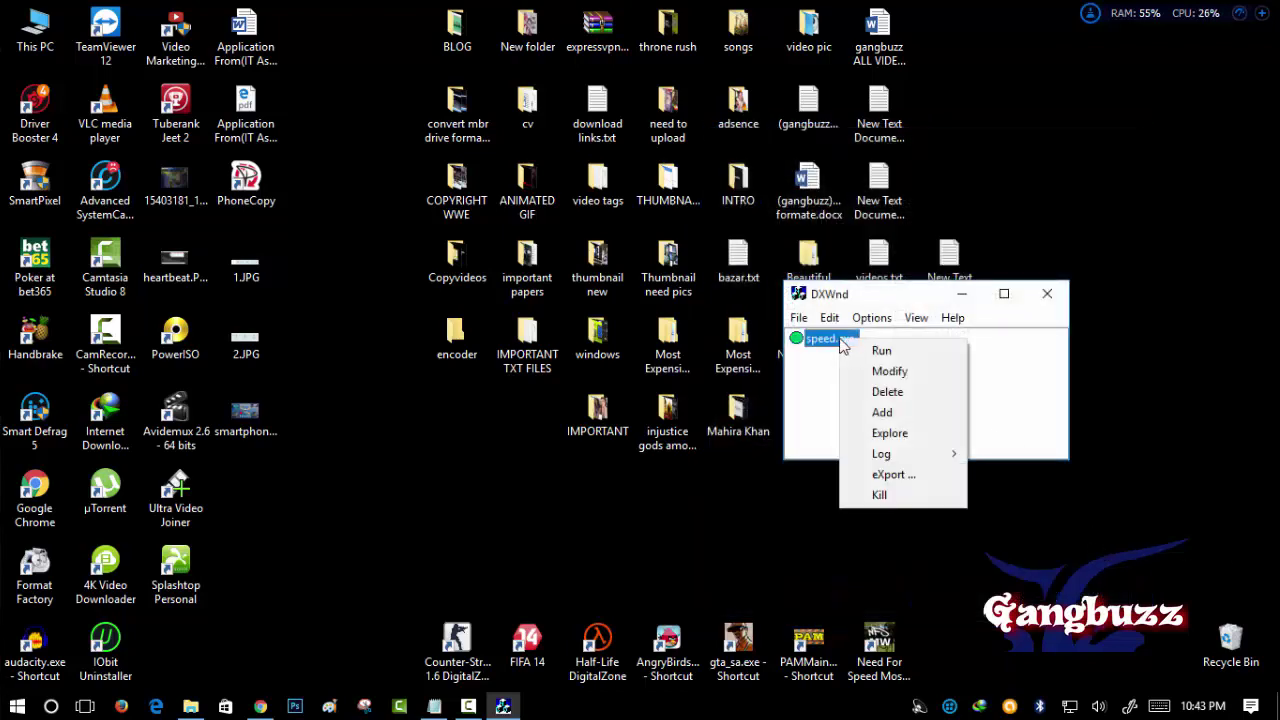
pyautogui.click(866, 350)
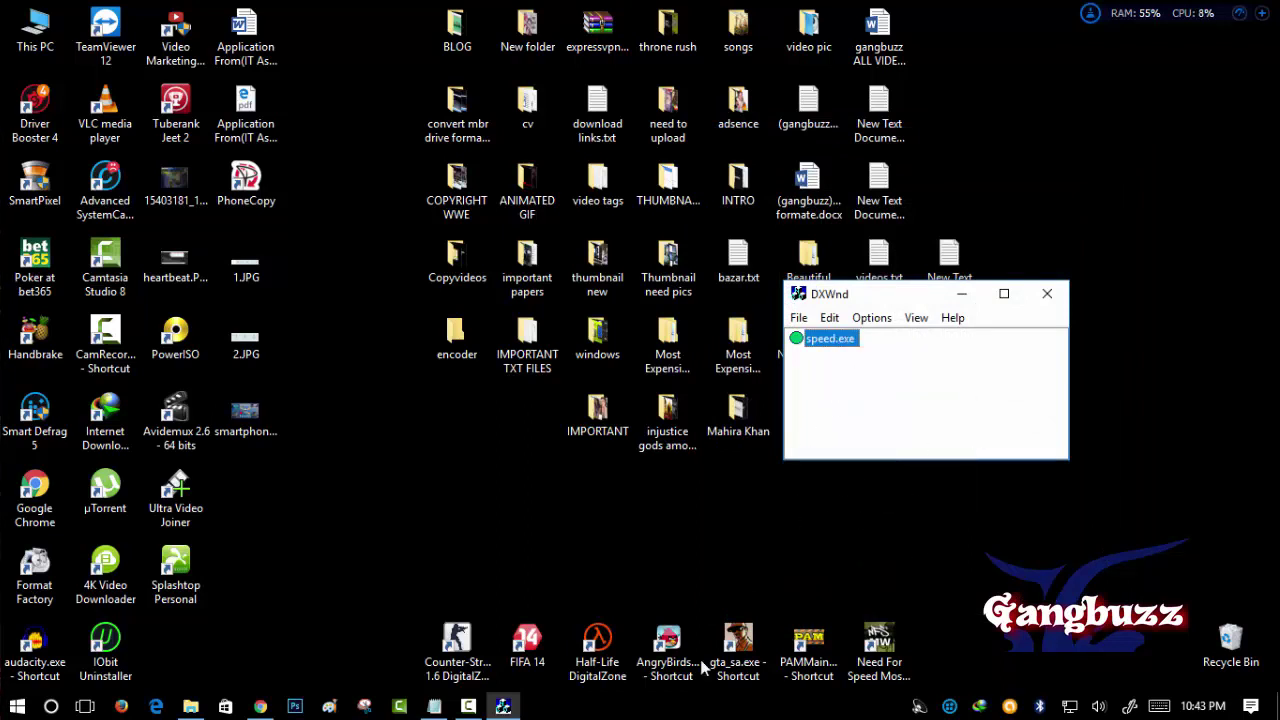
pyautogui.rightClick(818, 352)
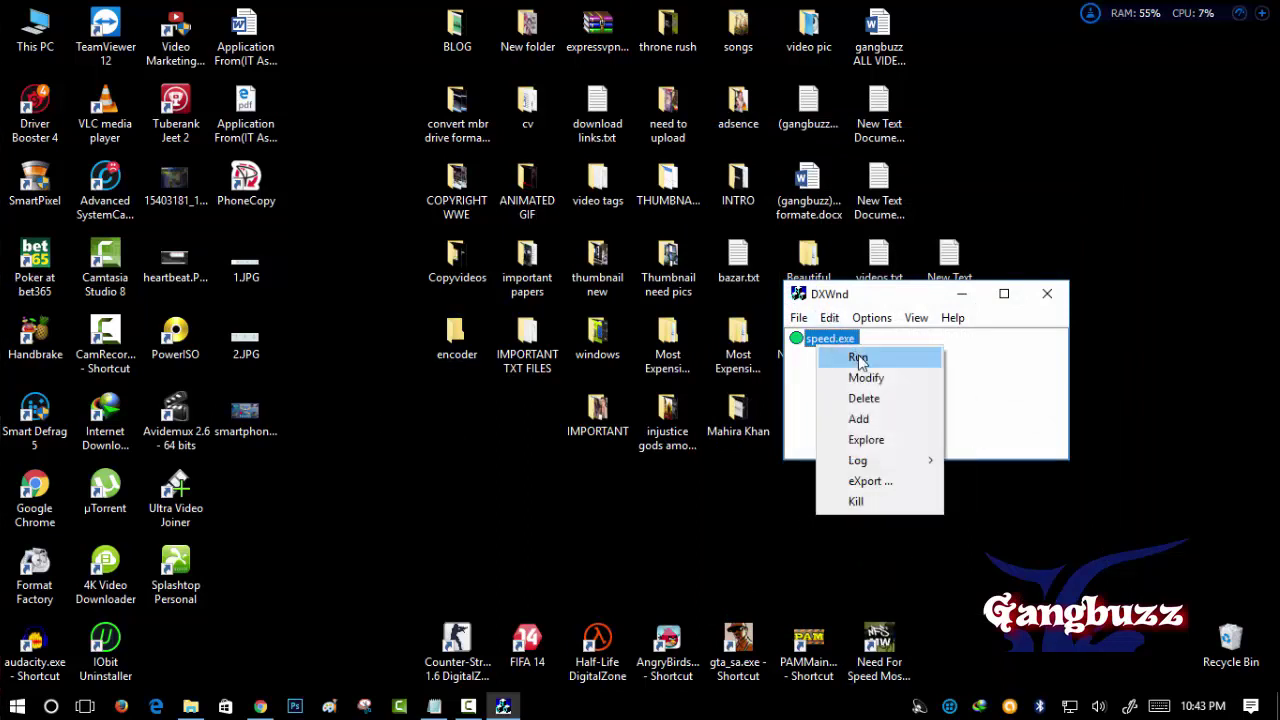
pyautogui.click(903, 362)
pyautogui.rightClick(832, 340)
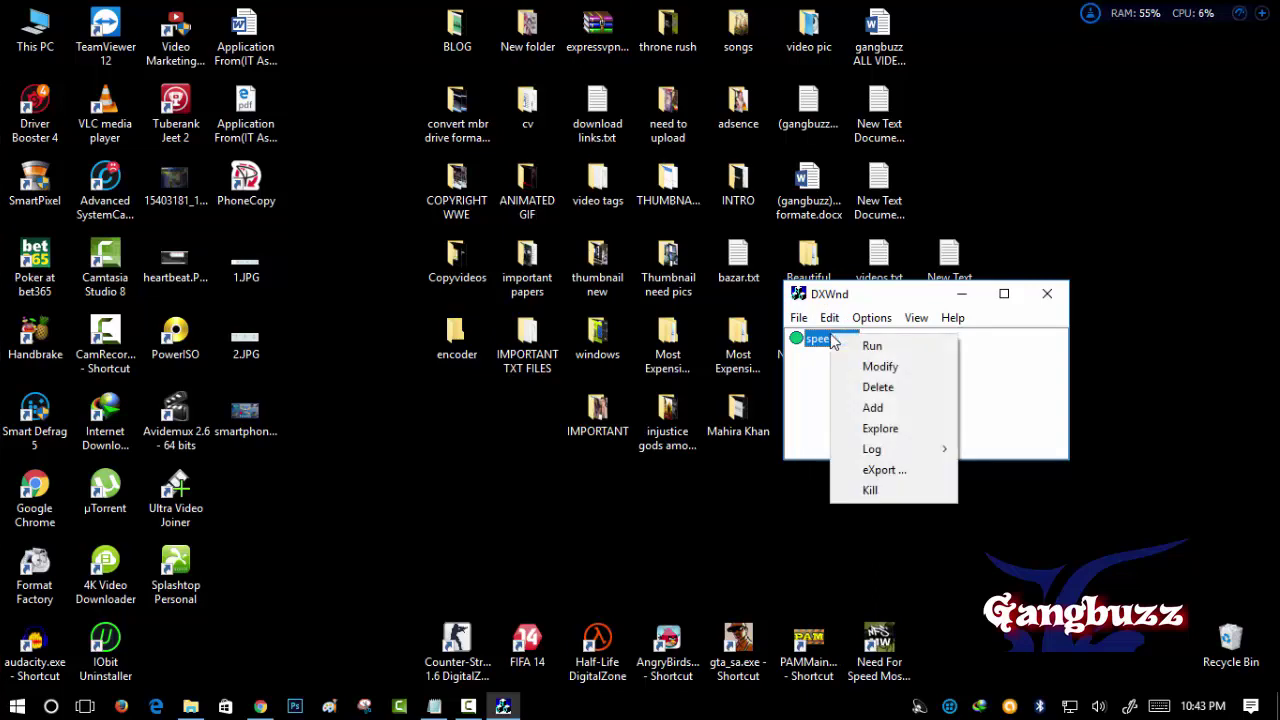
pyautogui.click(877, 348)
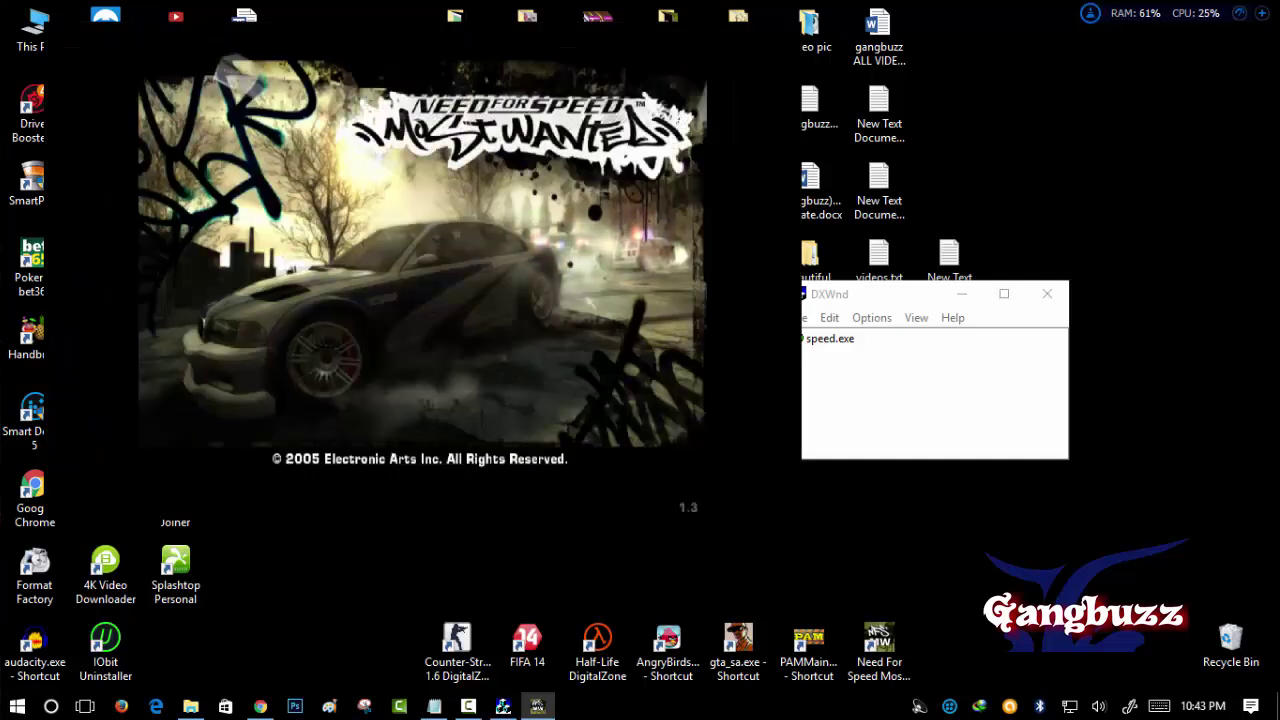
# Skip the game's opening screens to reach the main menu, and quit the game
pyautogui.click(590, 303)
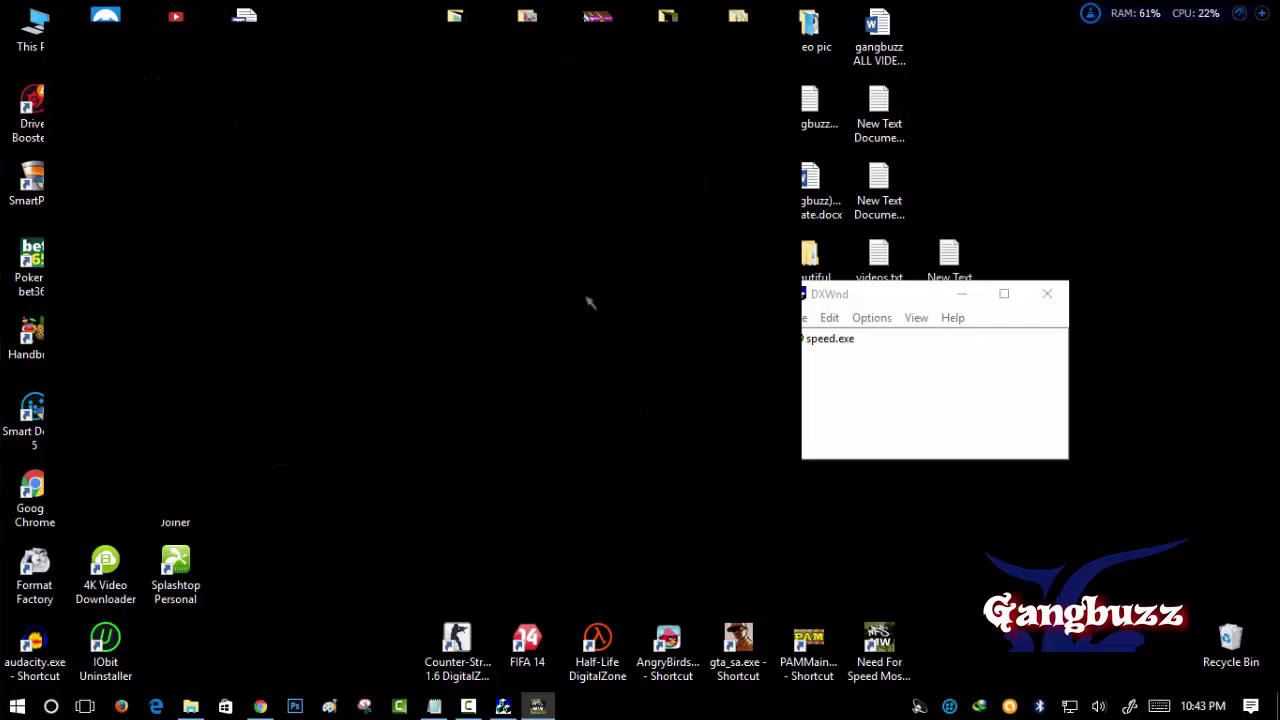
pyautogui.press('Return')
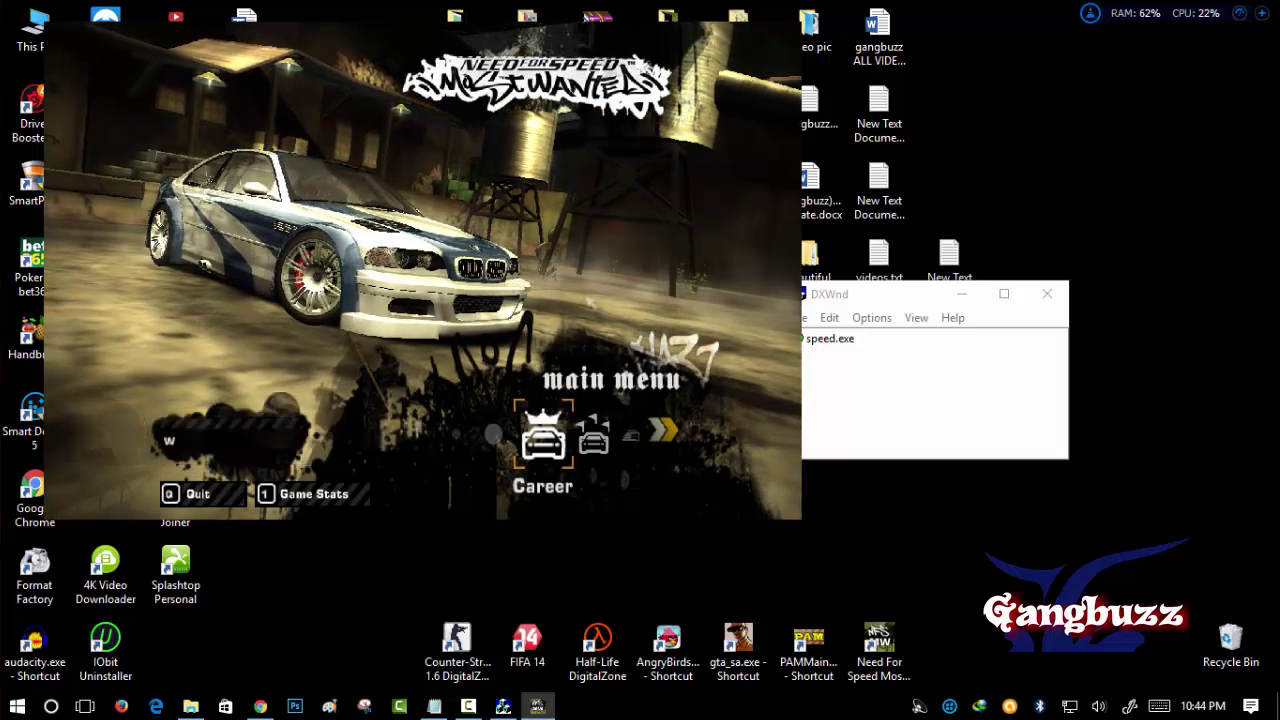
pyautogui.press('Escape')
pyautogui.press('Left')
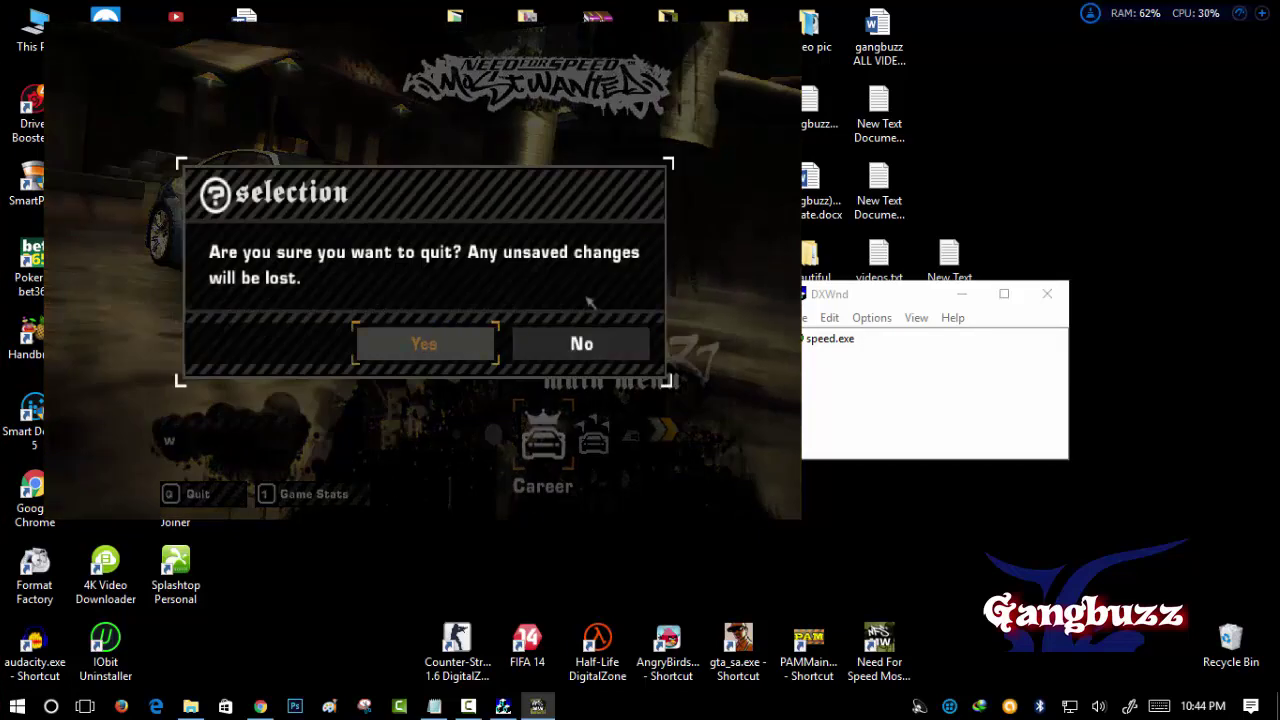
pyautogui.press('Return')
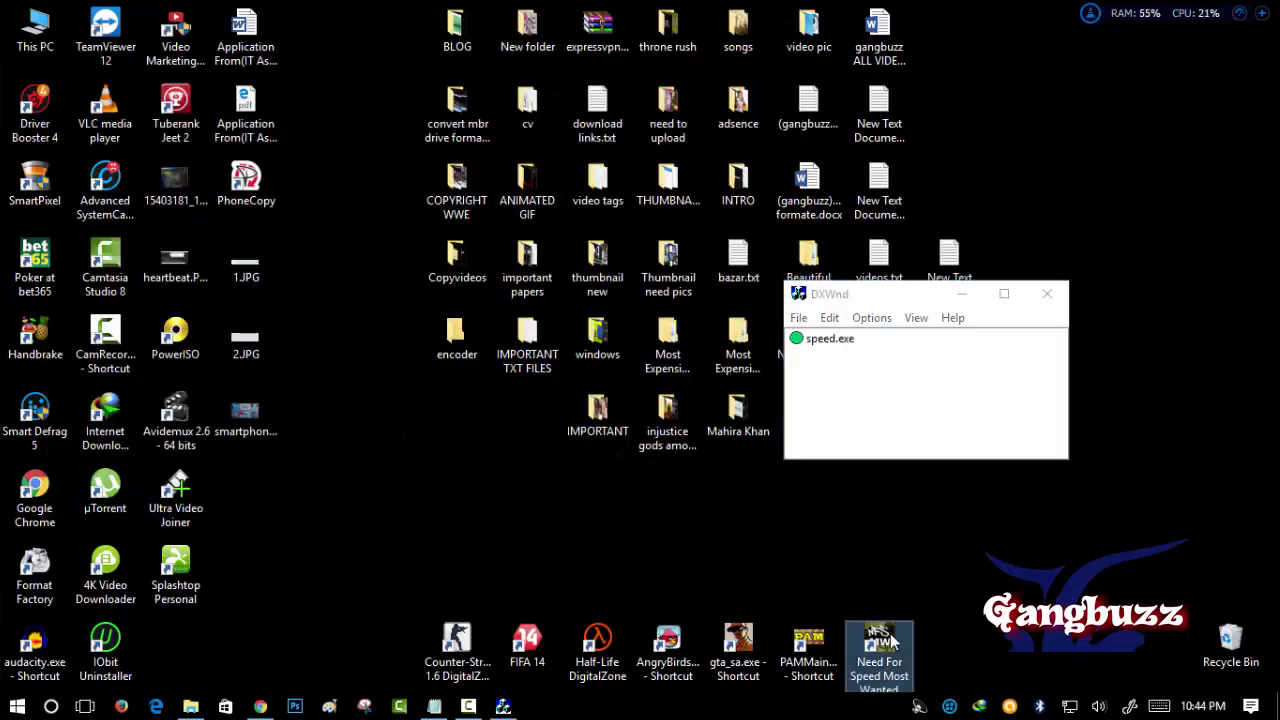
# View the file location of the Need For Speed Most Wanted desktop shortcut and close the folder
pyautogui.rightClick(893, 641)
pyautogui.click(960, 119)
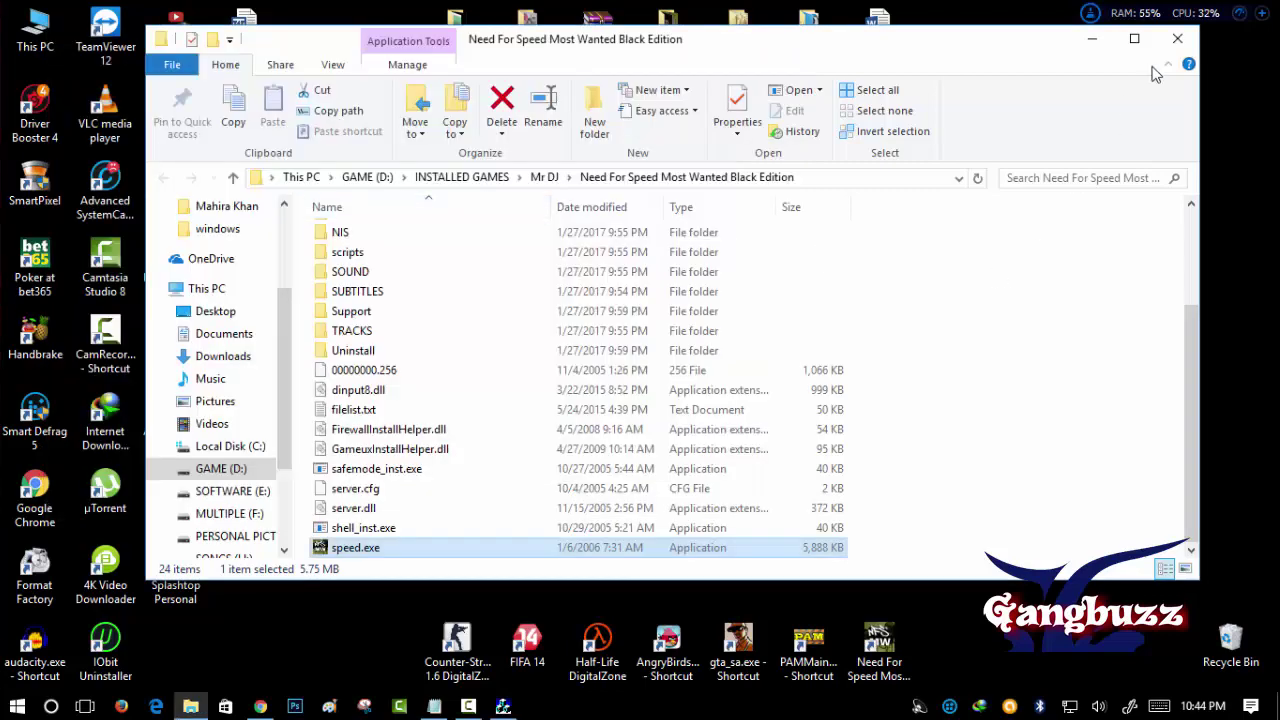
pyautogui.click(1177, 38)
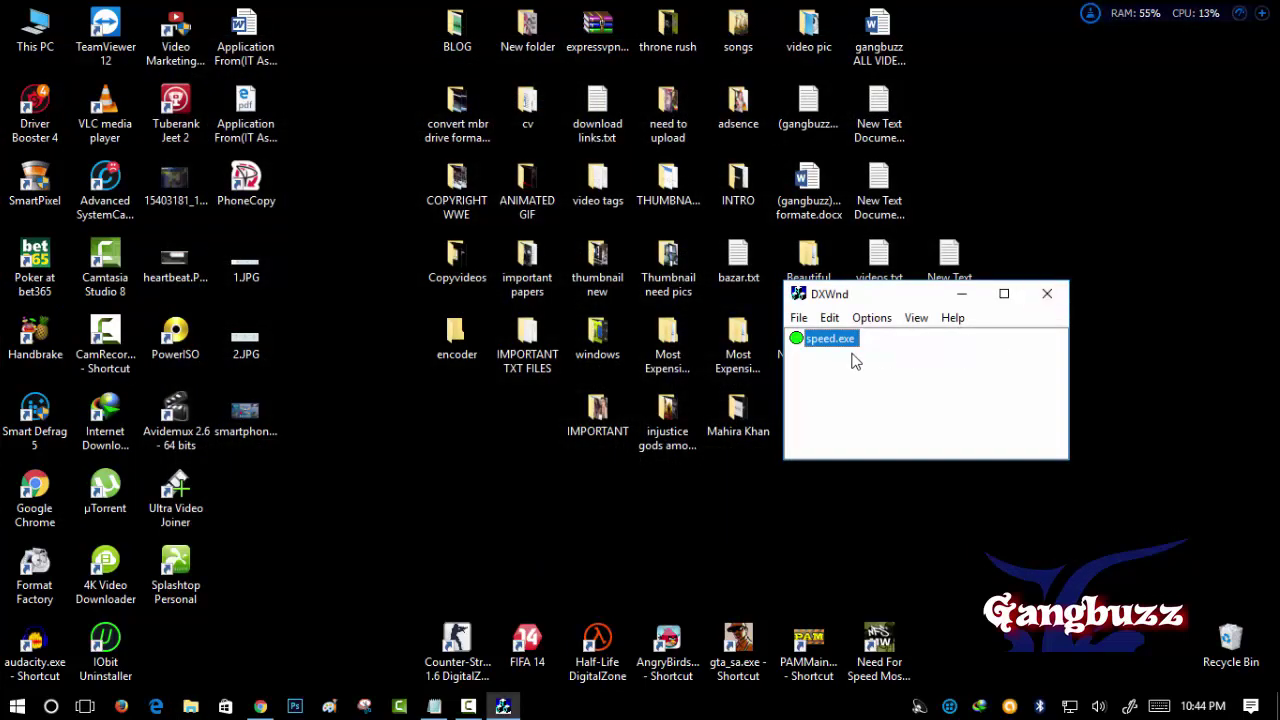
# Save the changed DxWnd task list and close DxWnd
pyautogui.click(799, 318)
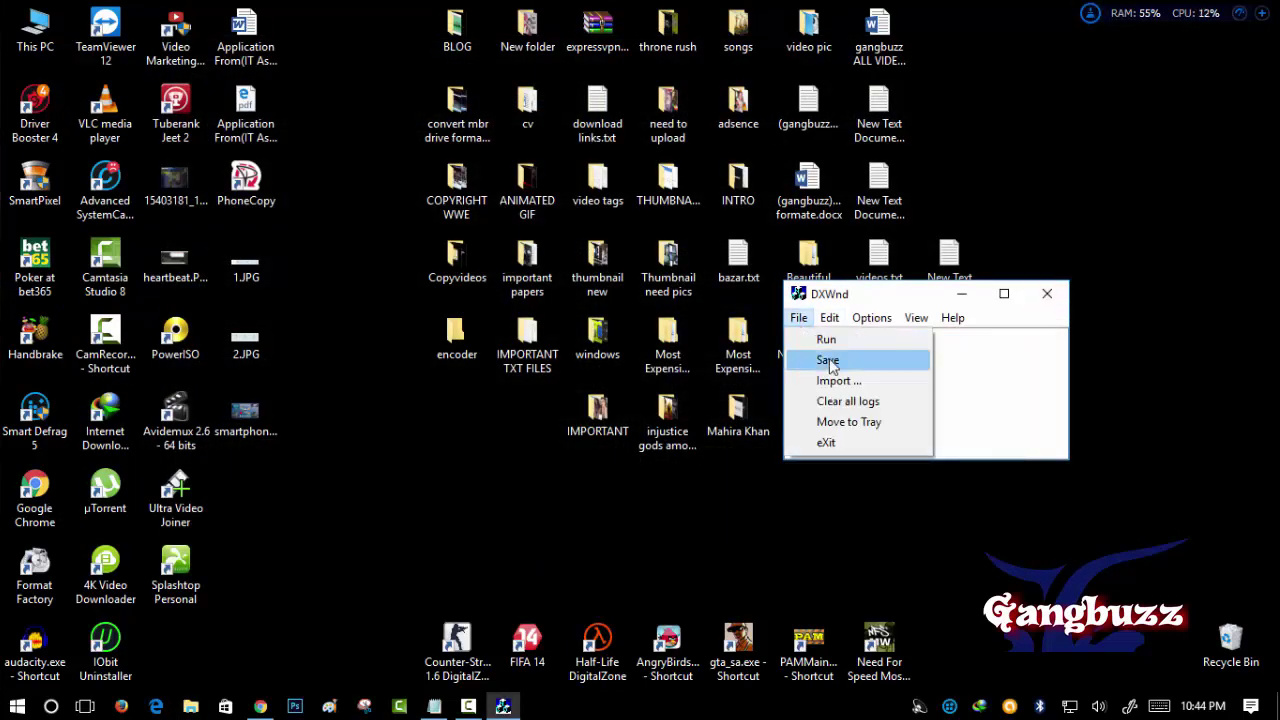
pyautogui.click(827, 361)
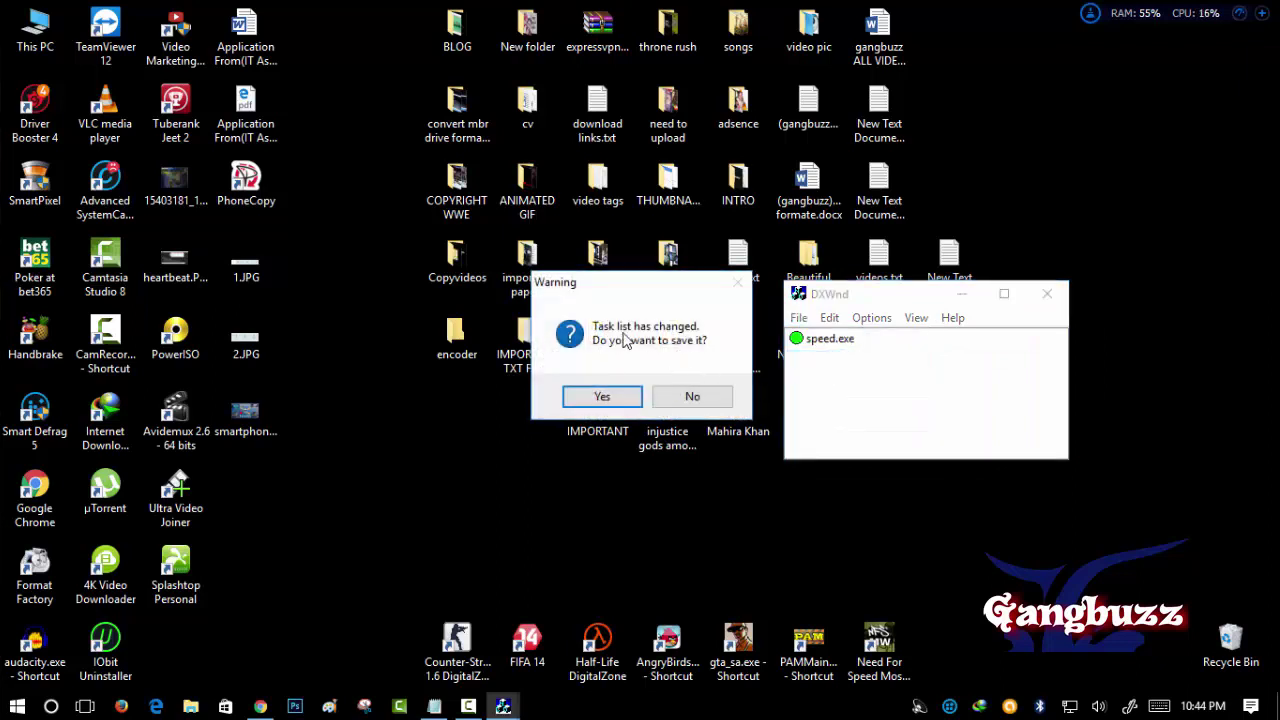
pyautogui.click(692, 396)
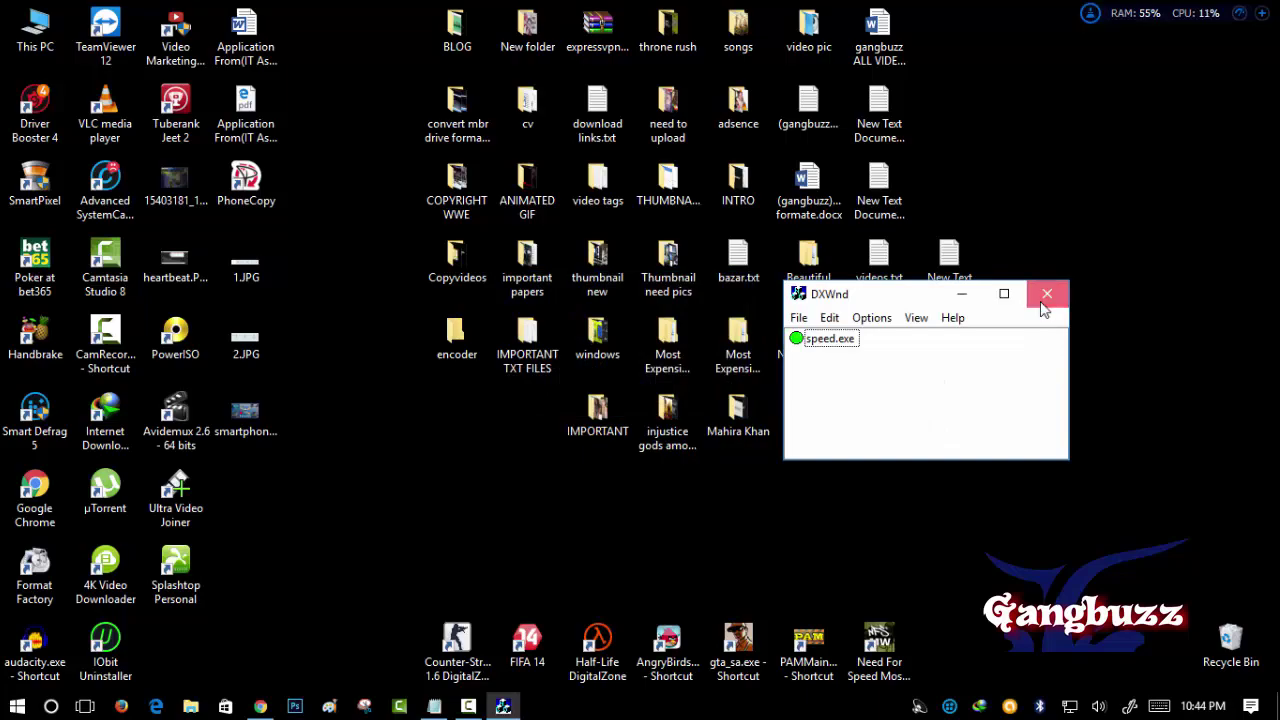
pyautogui.click(1047, 293)
pyautogui.click(624, 399)
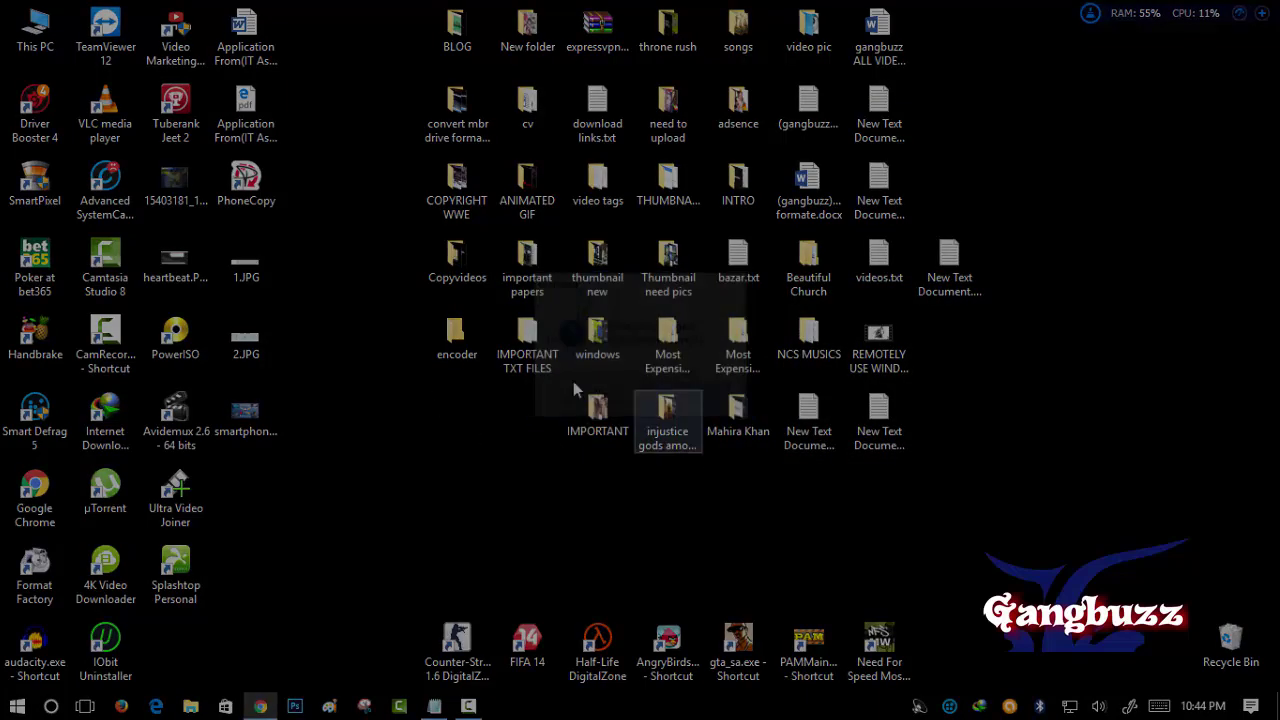